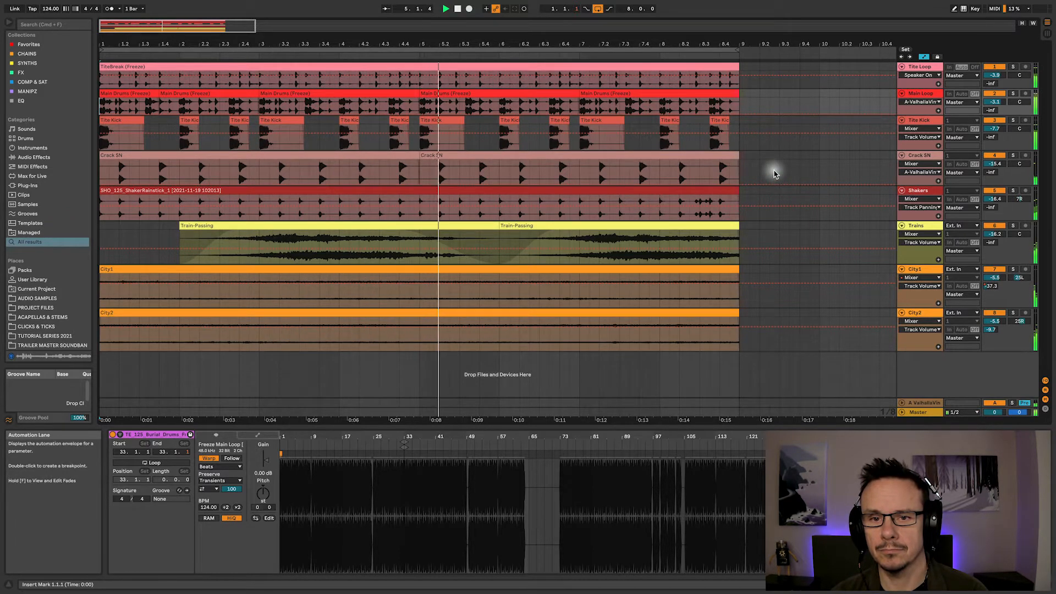
# Step: Lower the Trains, City1 and City2 track volumes together, to -16.8 dB for Trains and -6.1 dB for both City tracks
pyautogui.click(774, 174)
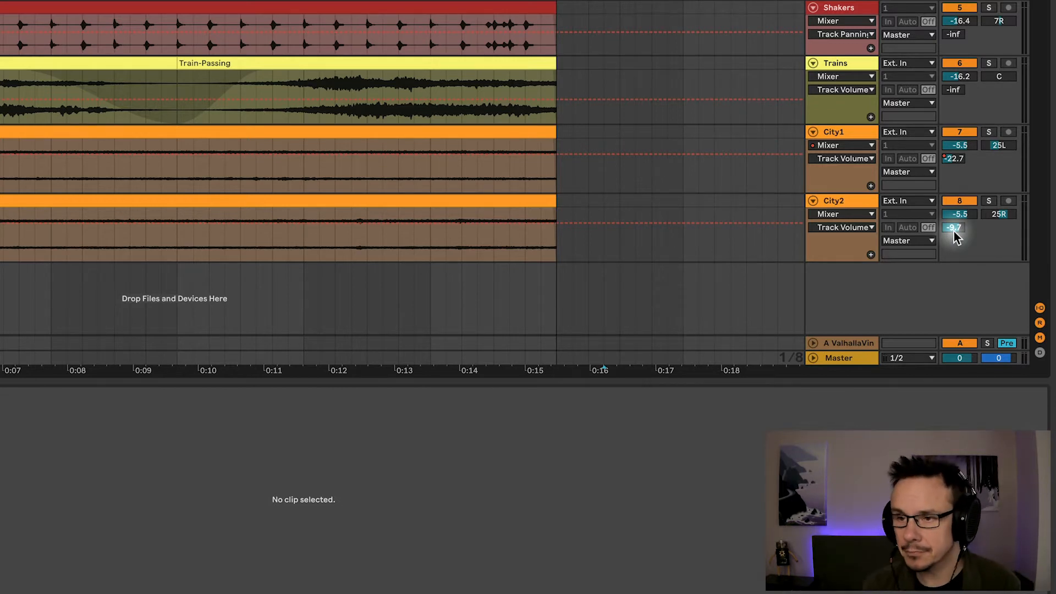
pyautogui.click(832, 63)
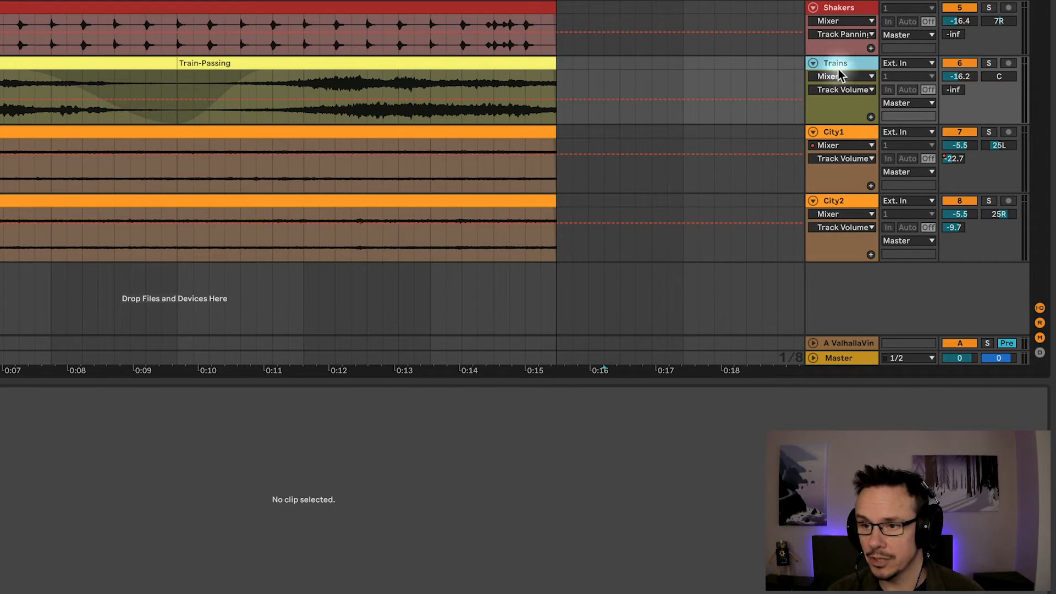
pyautogui.keyDown('shift'); pyautogui.click(837, 204); pyautogui.keyUp('shift')
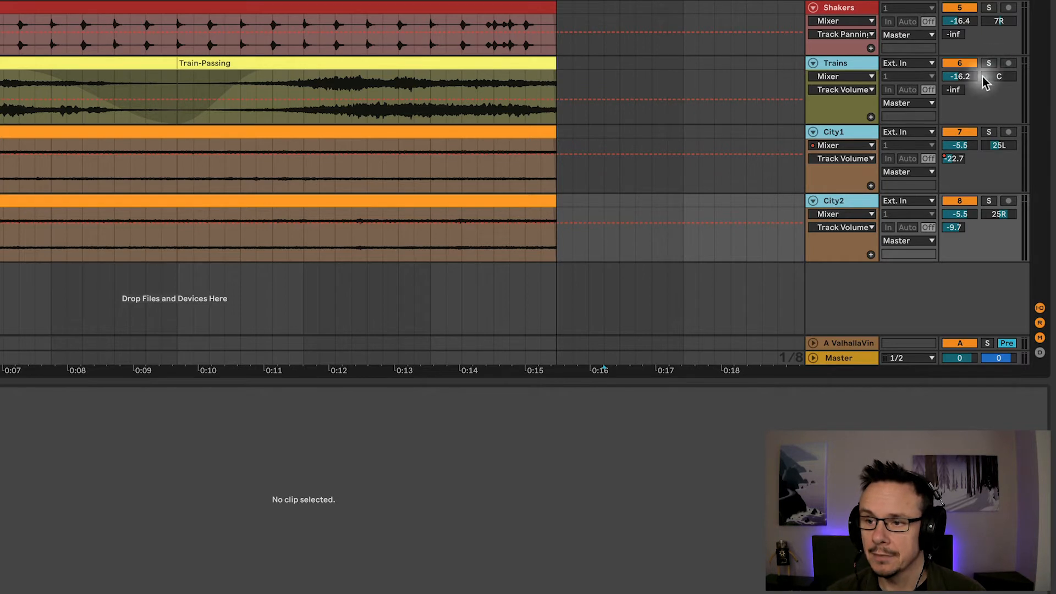
pyautogui.click(961, 77)
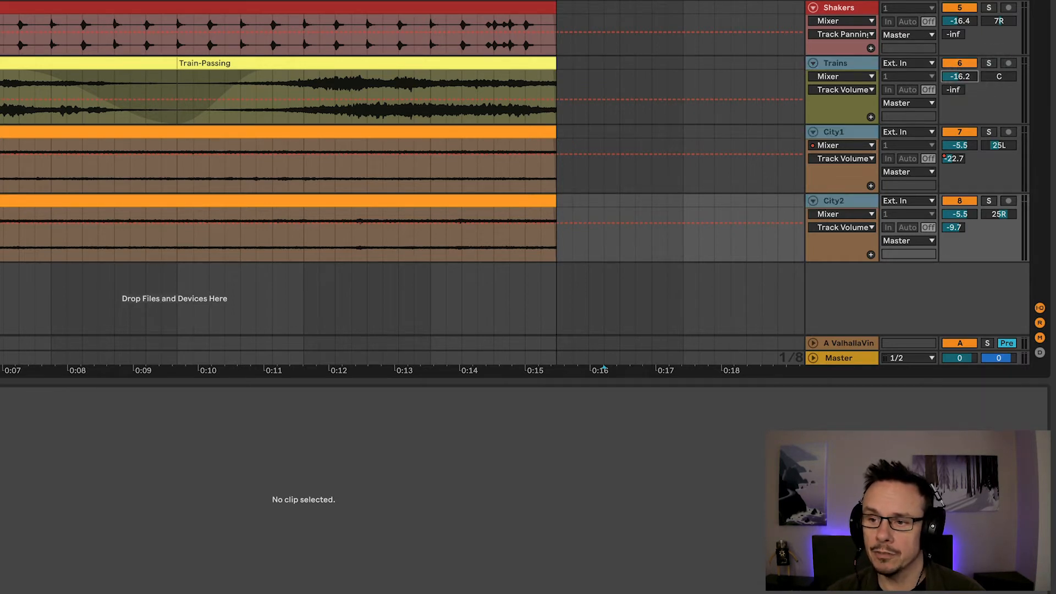
pyautogui.moveTo(962, 77)
pyautogui.mouseDown()
pyautogui.moveTo(961, 99)
pyautogui.moveTo(961, 77)
pyautogui.mouseUp()
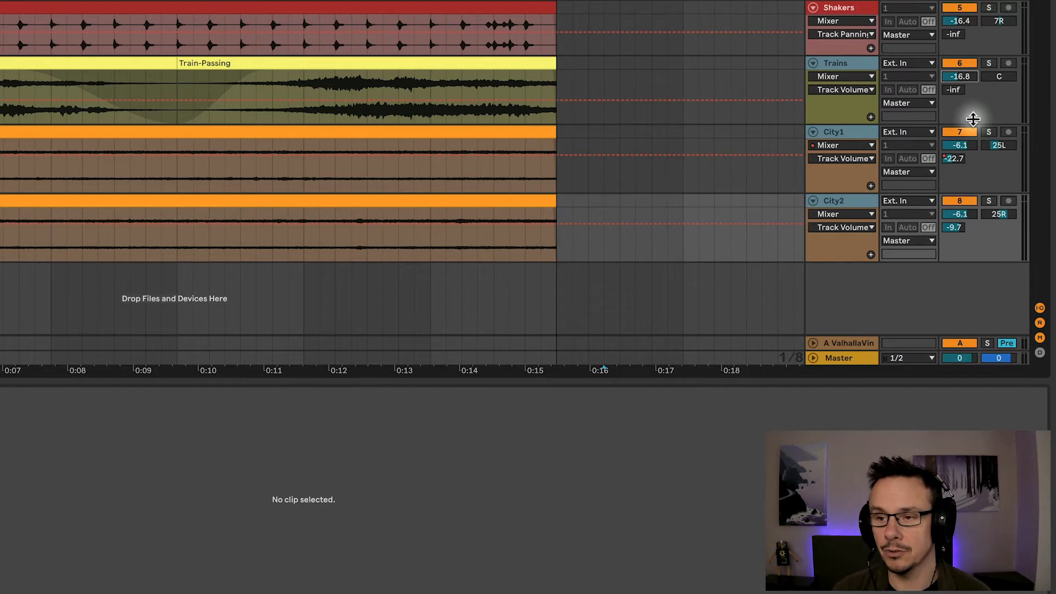
# Step: Group the Trains, City1 and City2 tracks and name the group FX
pyautogui.click(845, 64)
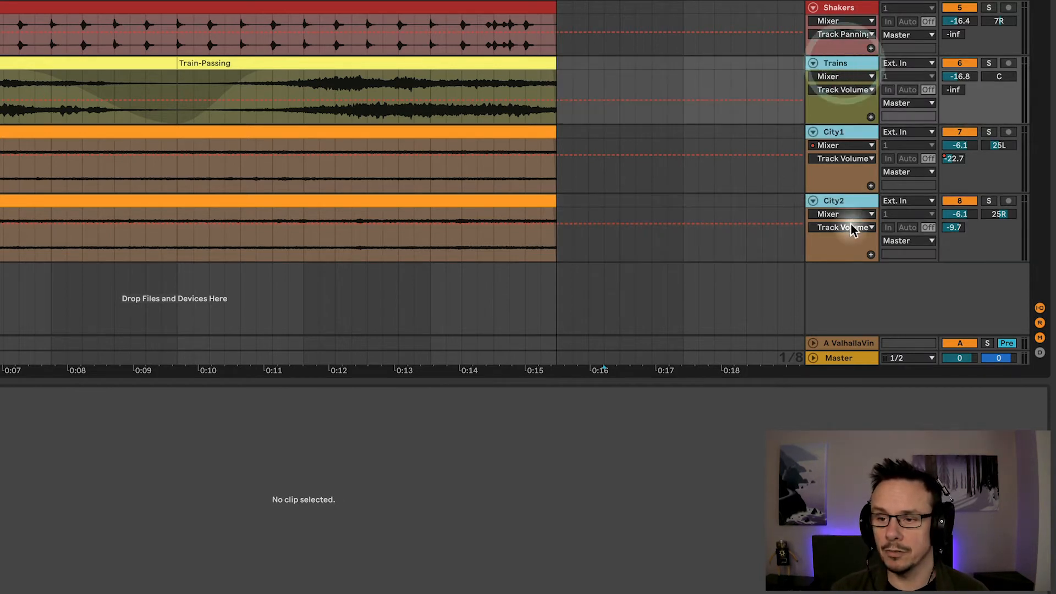
pyautogui.rightClick(836, 67)
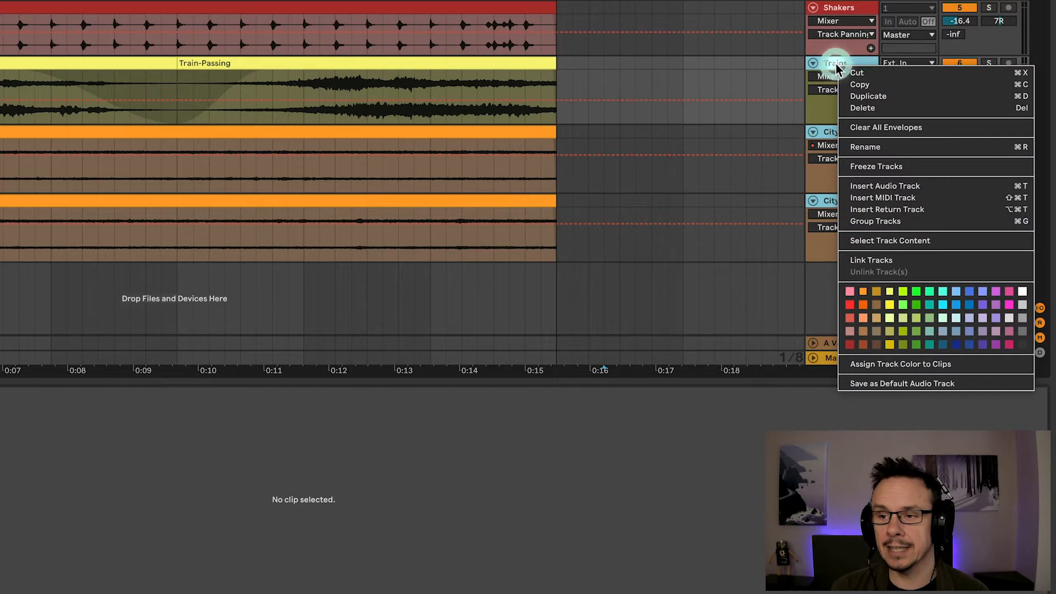
pyautogui.click(857, 223)
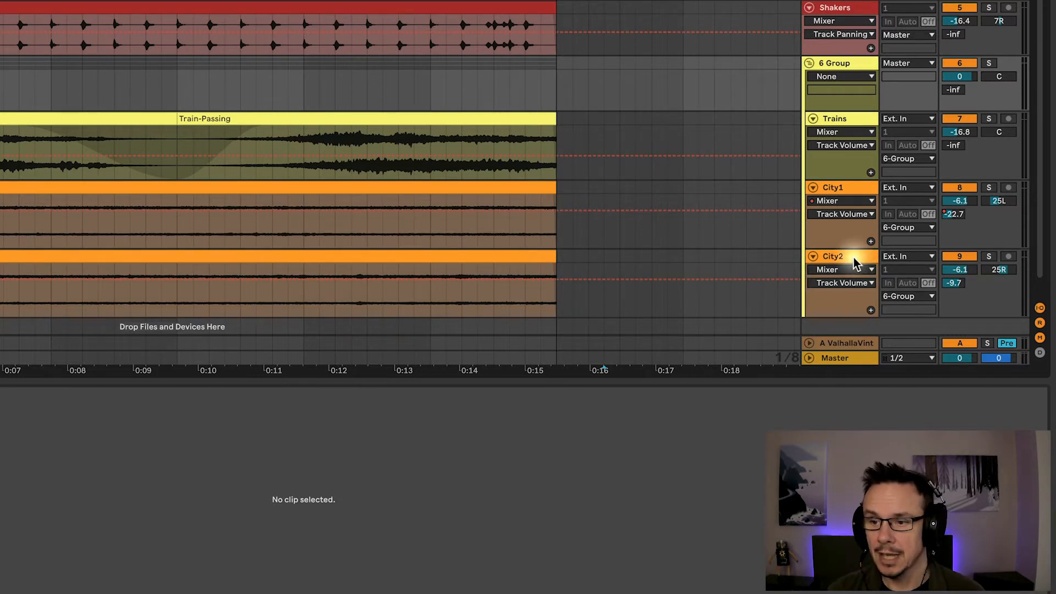
pyautogui.click(840, 63)
pyautogui.hotkey('ctrl', 'r')
pyautogui.write('FX')
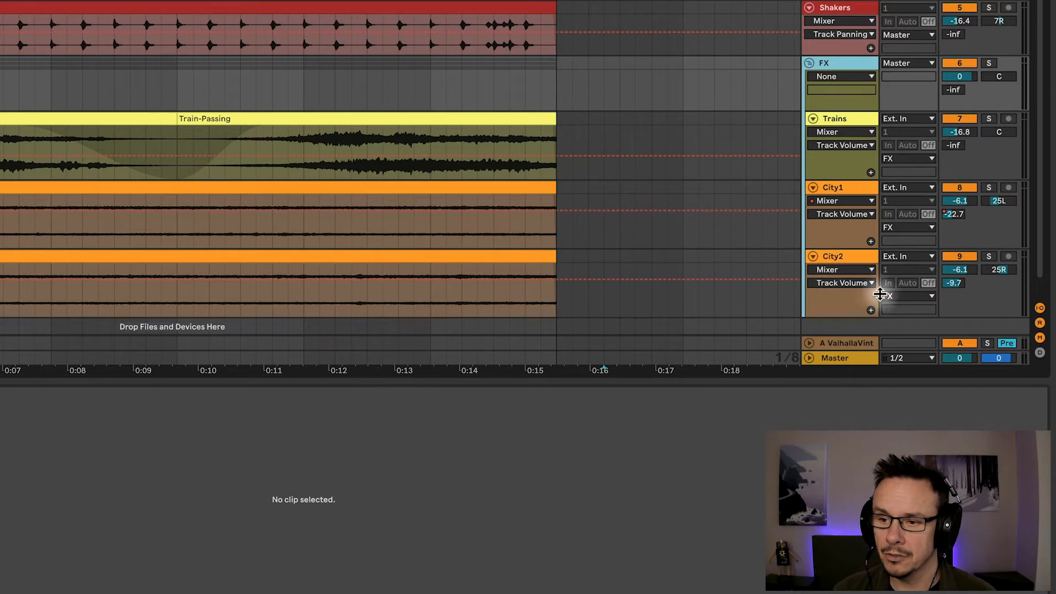
# Step: Inspect the output routing options of the City2 track inside the FX group
pyautogui.click(932, 297)
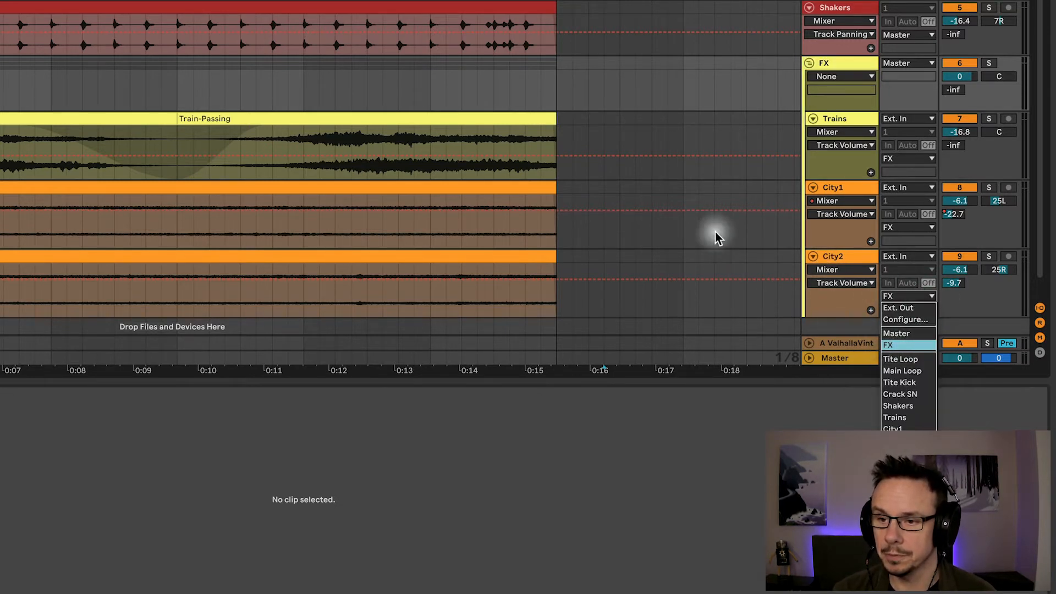
pyautogui.click(718, 176)
# Step: Play the arrangement and lower the overall volume of the FX group
pyautogui.click(835, 65)
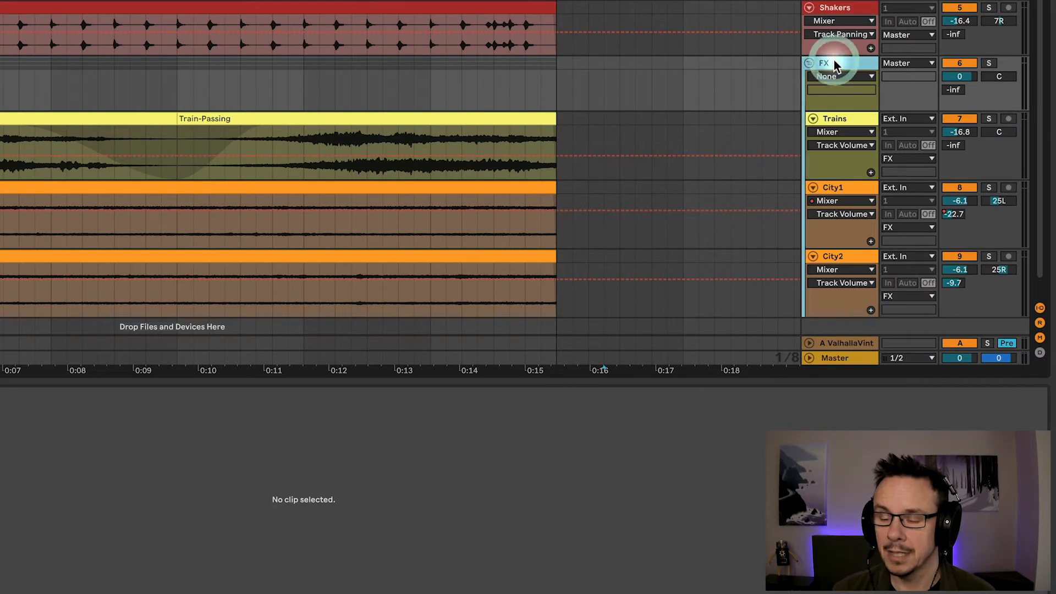
pyautogui.click(830, 65)
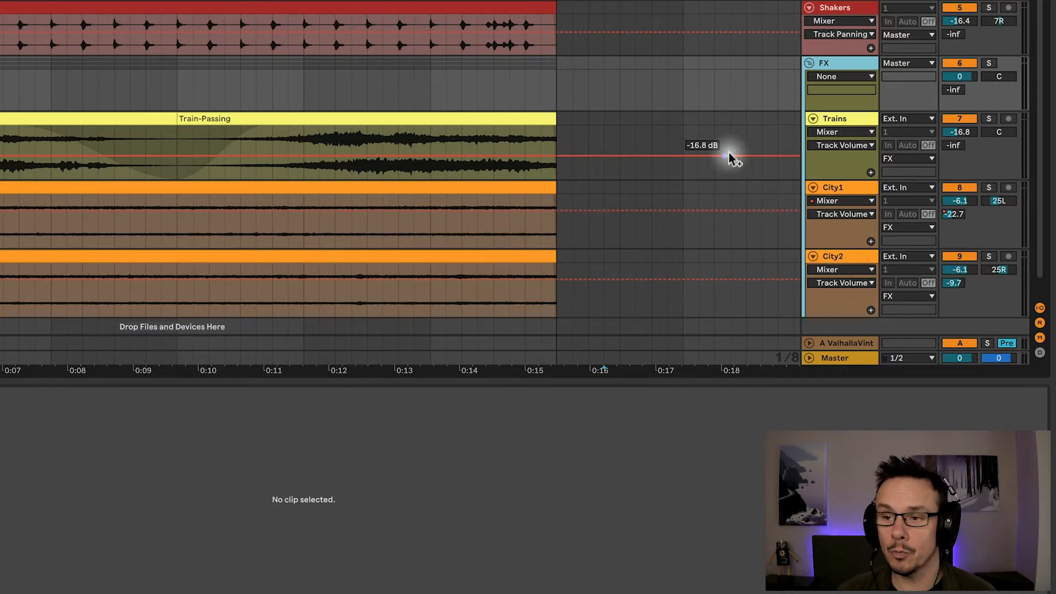
pyautogui.click(825, 65)
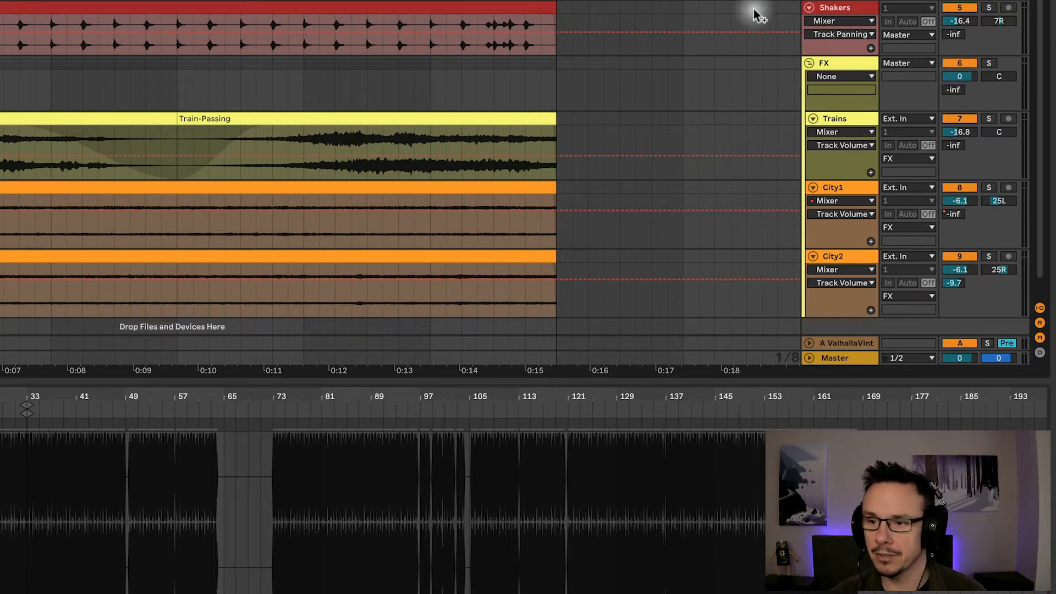
pyautogui.press('space')
pyautogui.moveTo(960, 79); pyautogui.dragTo(959, 129)
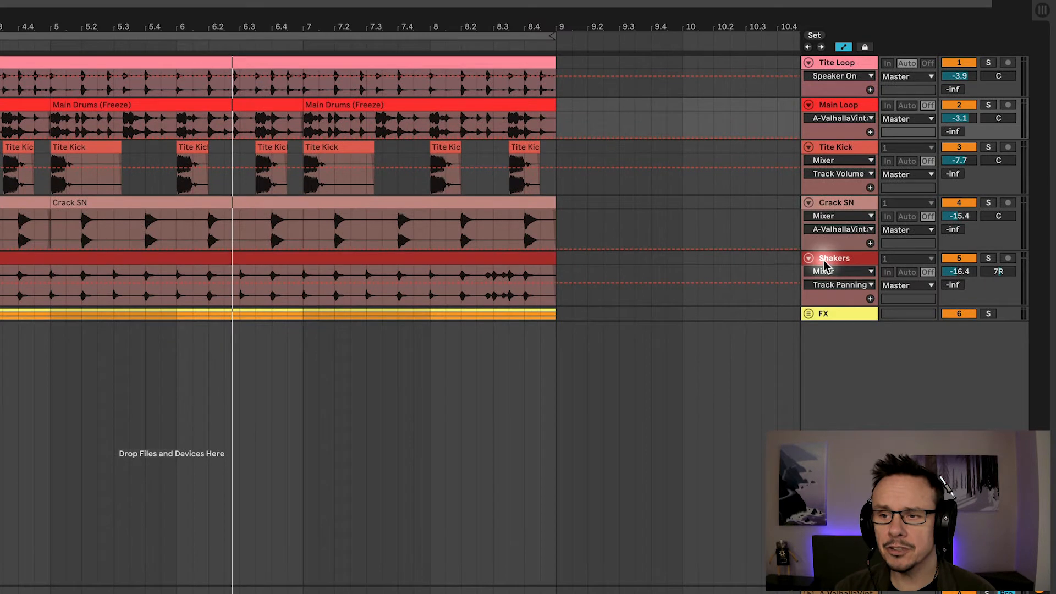
# Step: Group the five tracks from Tite Loop to Shakers and name the group DRUMS
pyautogui.click(825, 262)
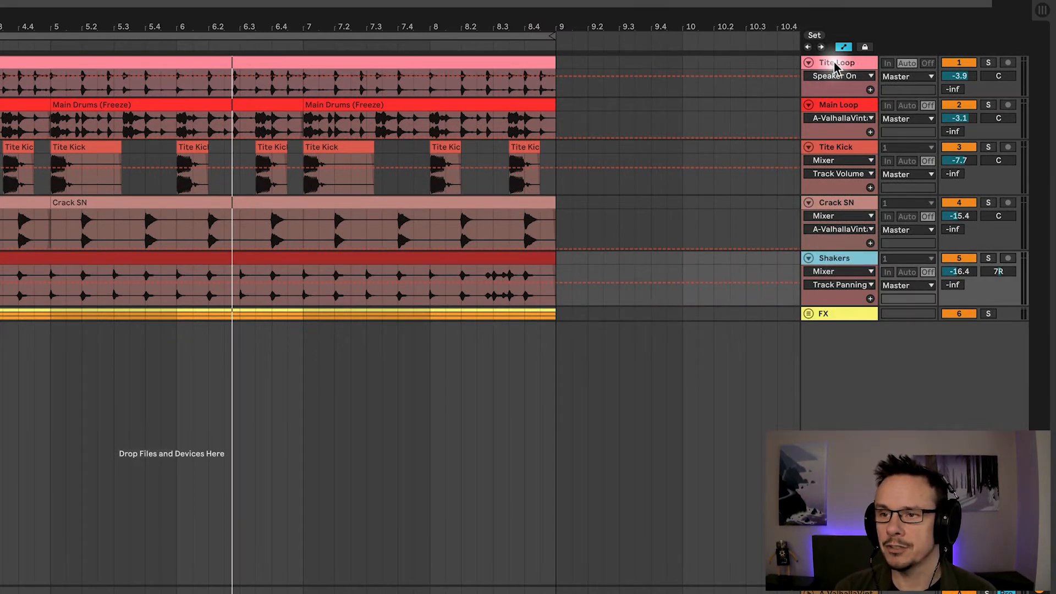
pyautogui.keyDown('shift'); pyautogui.click(836, 64); pyautogui.keyUp('shift')
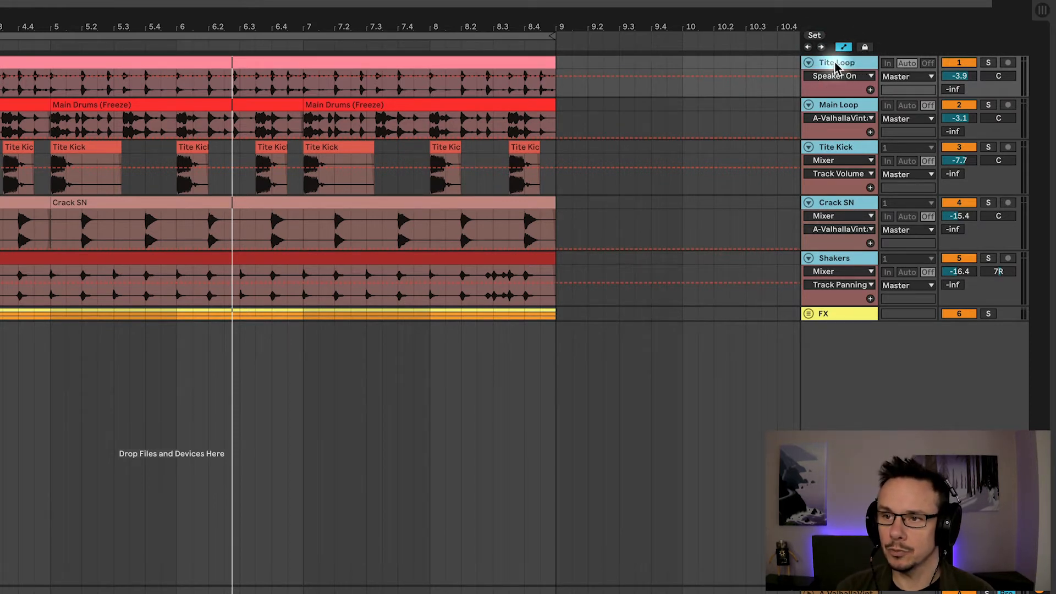
pyautogui.rightClick(836, 65)
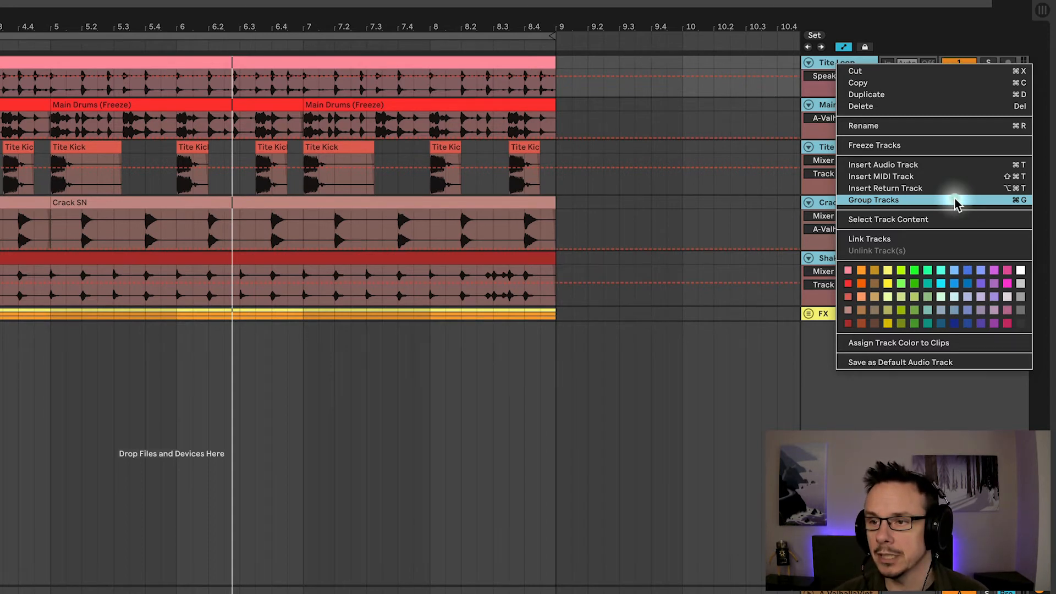
pyautogui.click(957, 202)
pyautogui.click(835, 61)
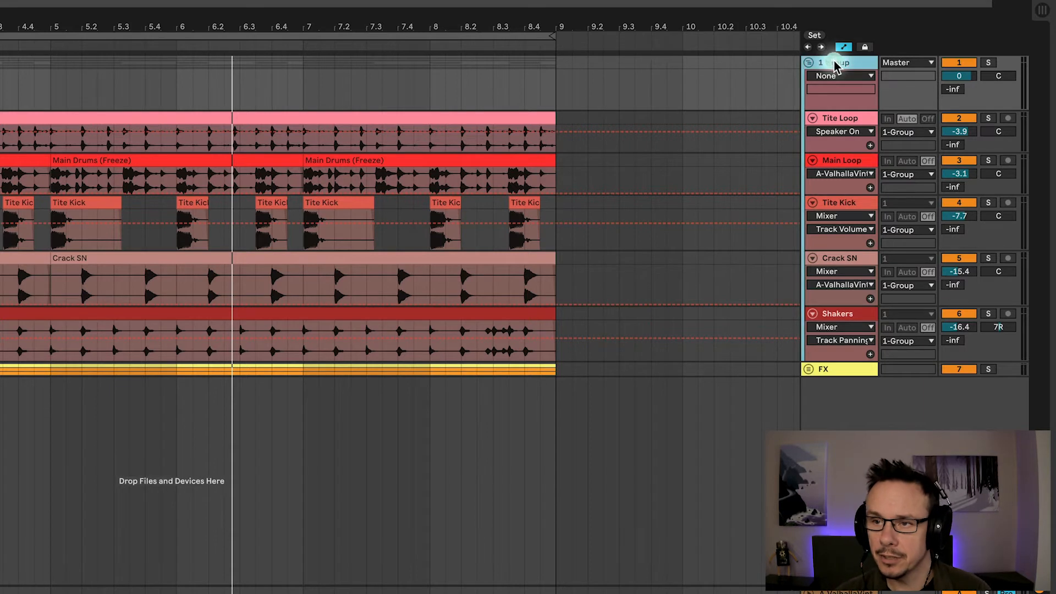
pyautogui.press('super+r')
pyautogui.write('DRUMS')
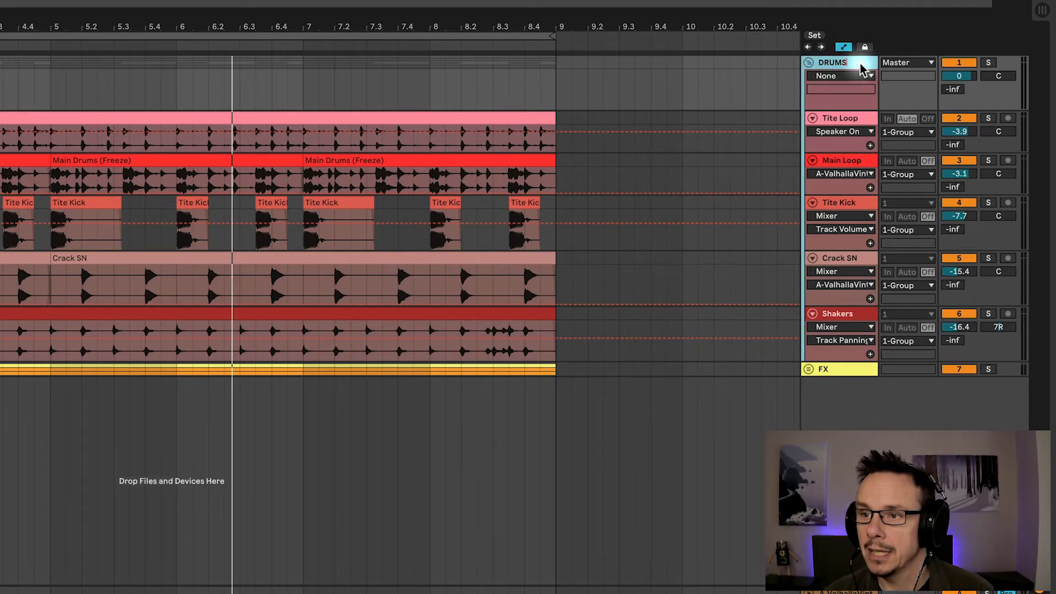
pyautogui.press('Return')
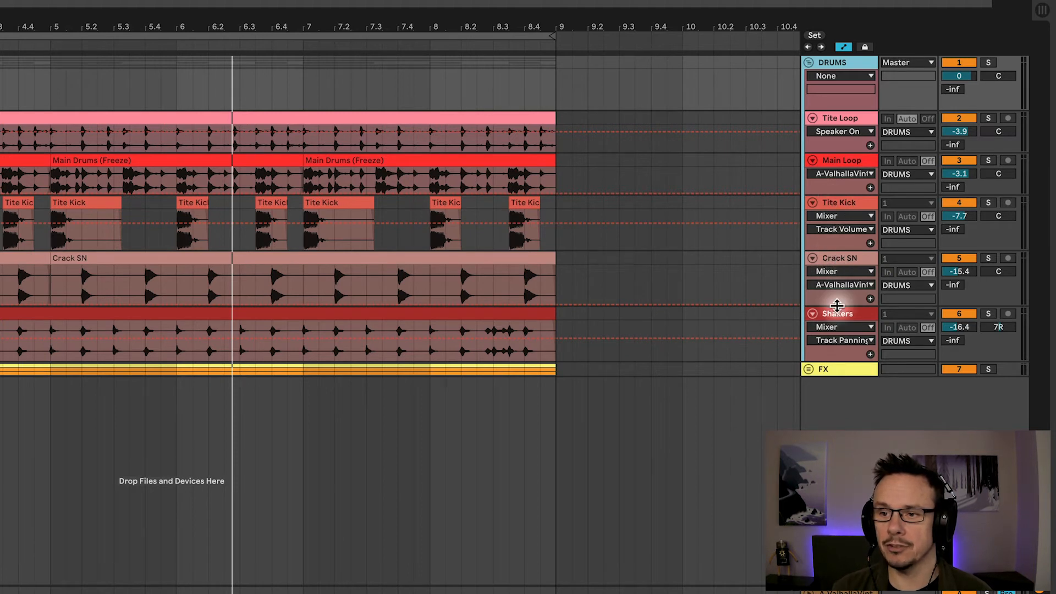
# Step: Move the Shakers track between Main Loop and Tite Kick inside the DRUMS group
pyautogui.click(837, 316)
pyautogui.moveTo(837, 318); pyautogui.dragTo(840, 208)
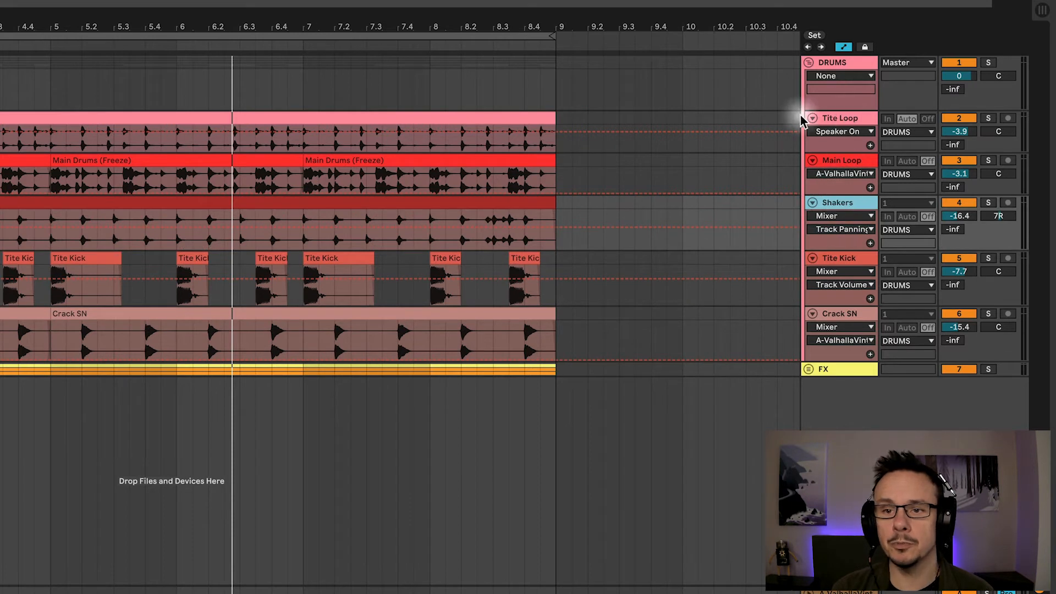
pyautogui.click(431, 147)
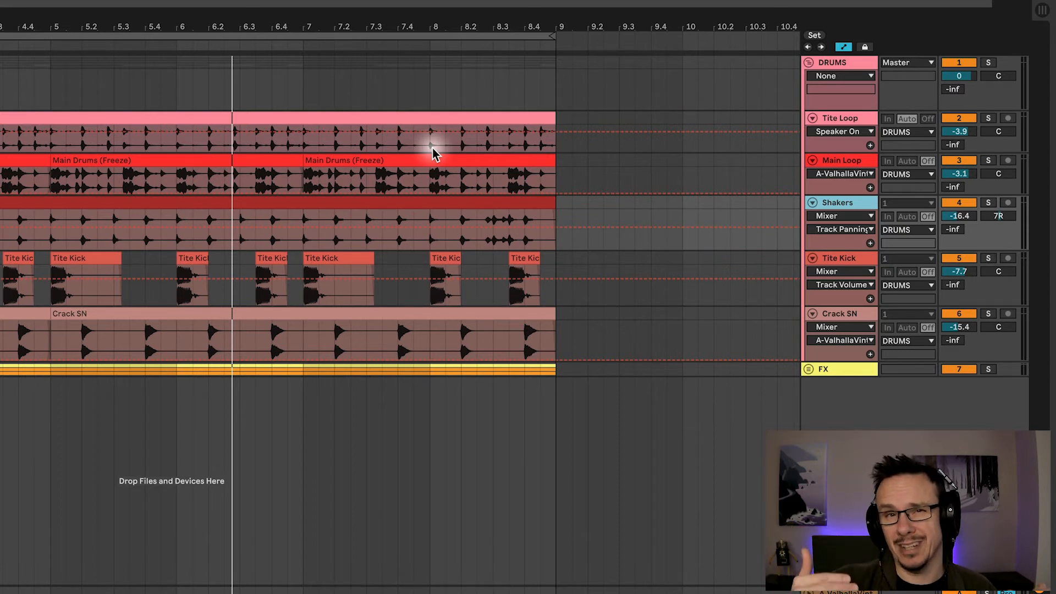
# Step: Group the Tite Loop, Main Loop and Shakers tracks into a subgroup inside DRUMS
pyautogui.click(839, 120)
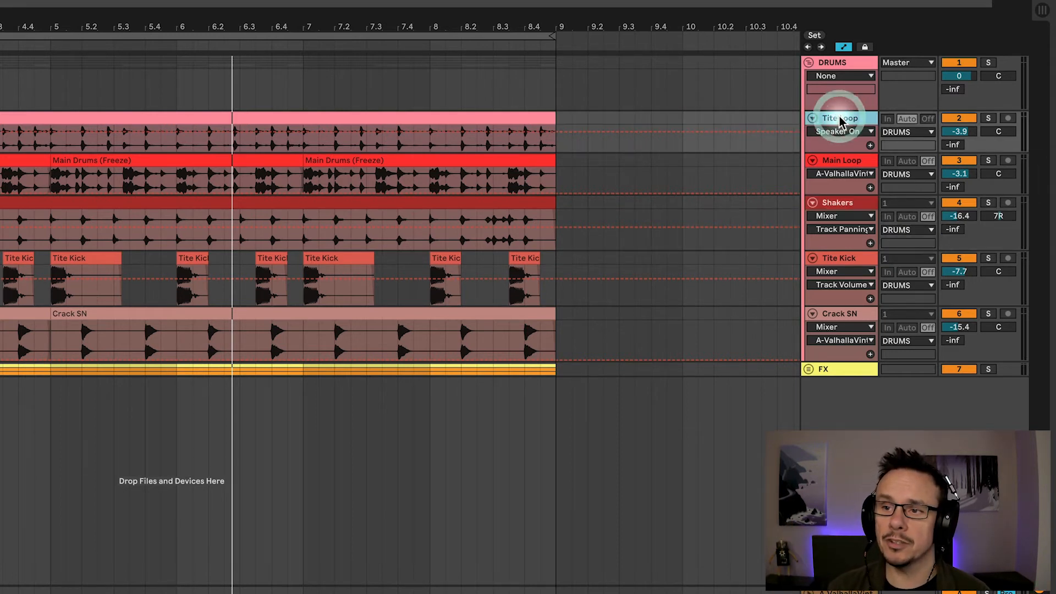
pyautogui.click(839, 206)
pyautogui.keyDown('shift'); pyautogui.click(839, 119); pyautogui.keyUp('shift')
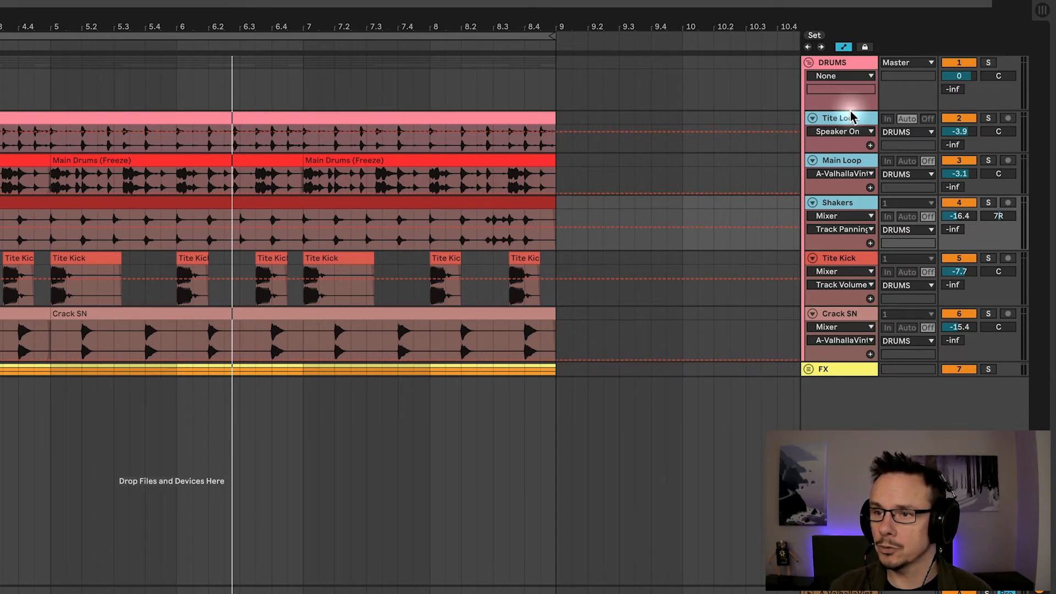
pyautogui.hotkey('ctrl', 'g')
# Step: Rename the new subgroup inside DRUMS as Loop SBGRP
pyautogui.click(842, 119)
pyautogui.hotkey('ctrl', 'r')
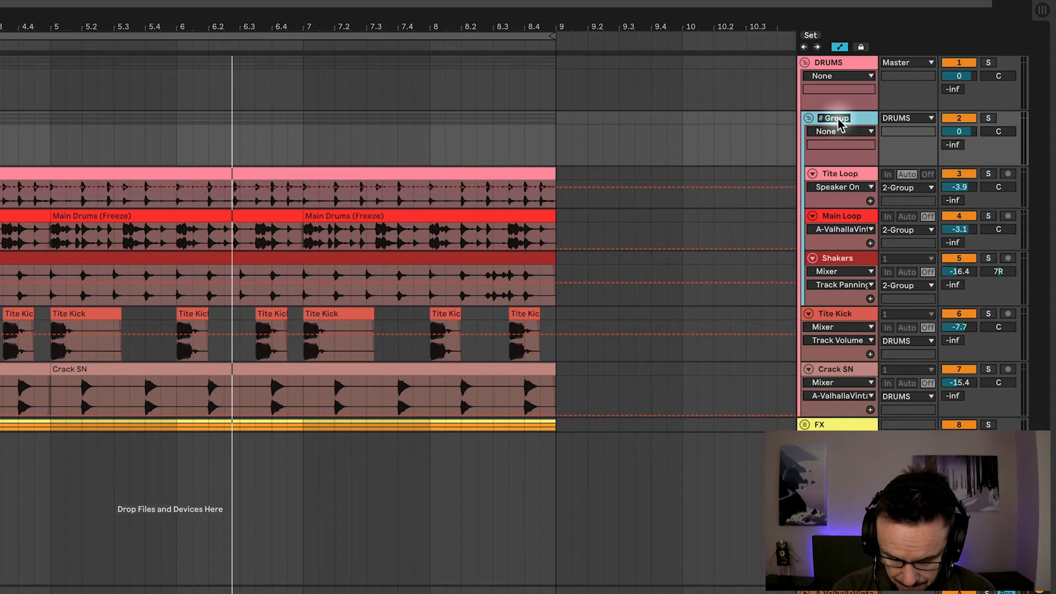
pyautogui.write('Lo')
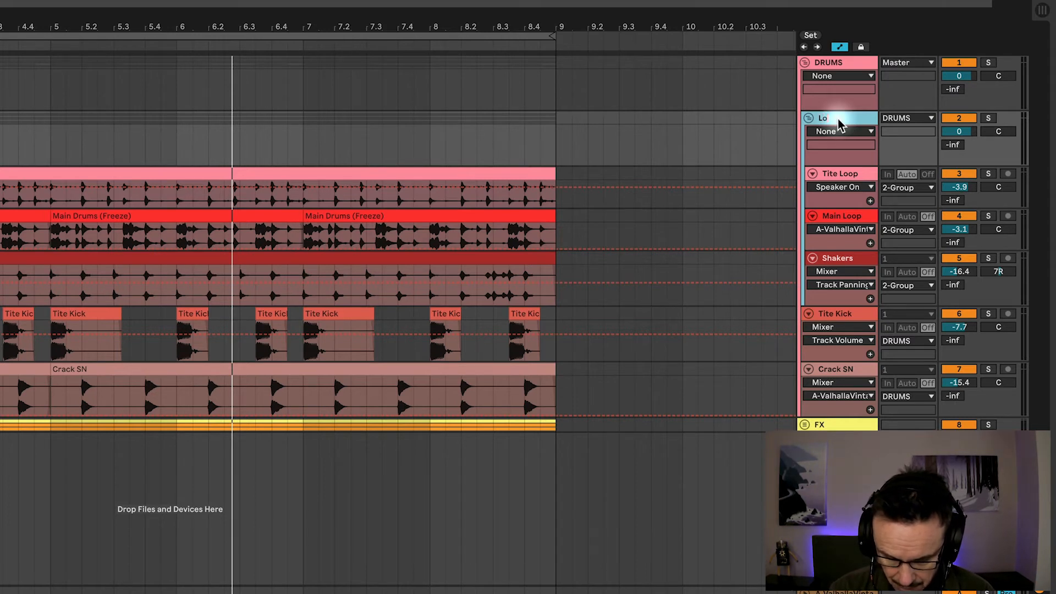
pyautogui.write('pp SBGRP')
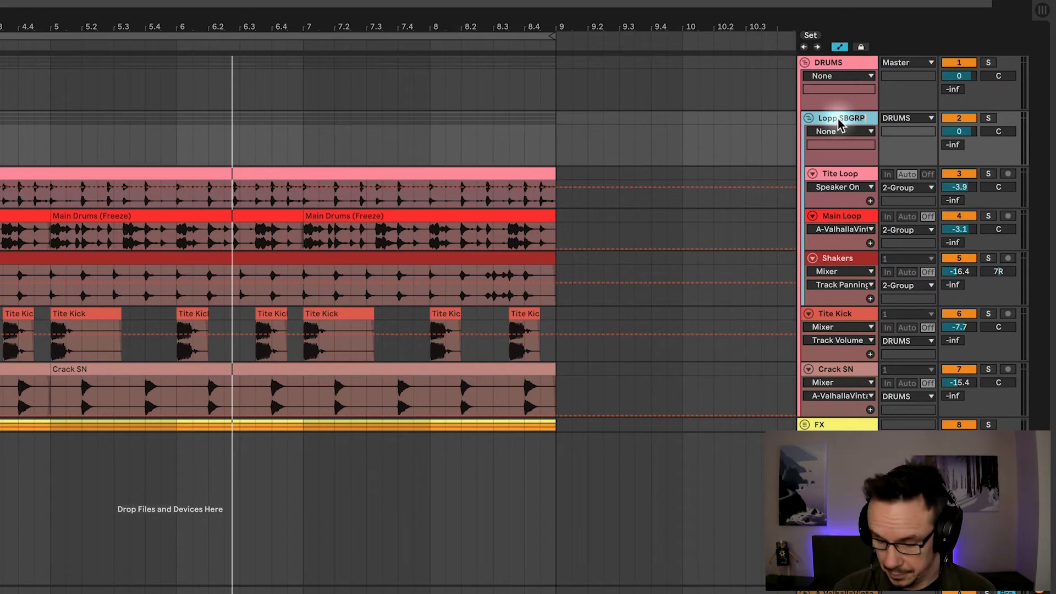
pyautogui.press('Return')
pyautogui.click(825, 120)
pyautogui.press('super+r')
pyautogui.click(831, 118)
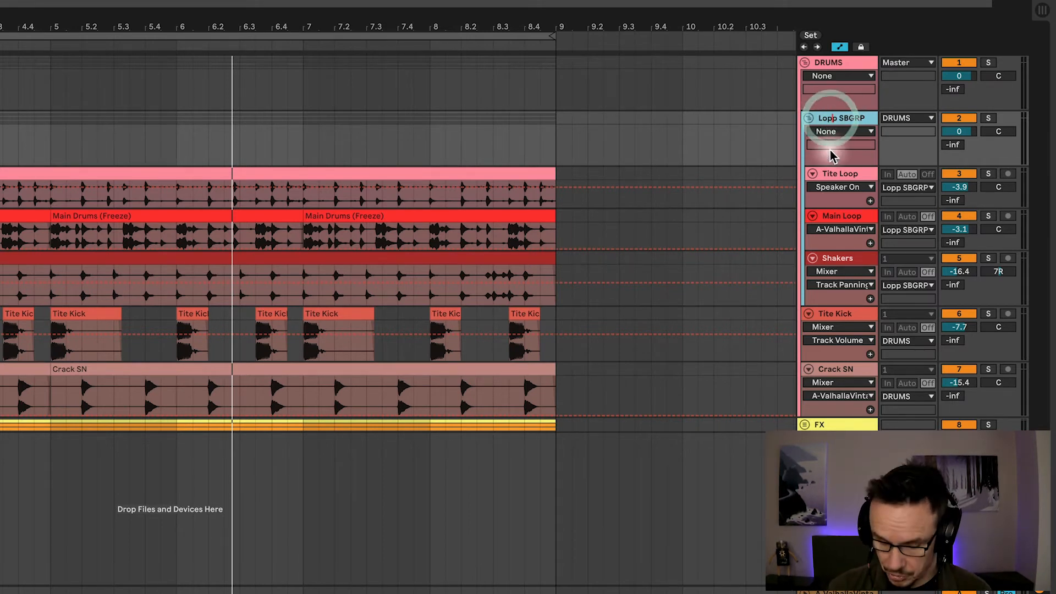
pyautogui.press('BackSpace')
pyautogui.write('o')
pyautogui.press('Return')
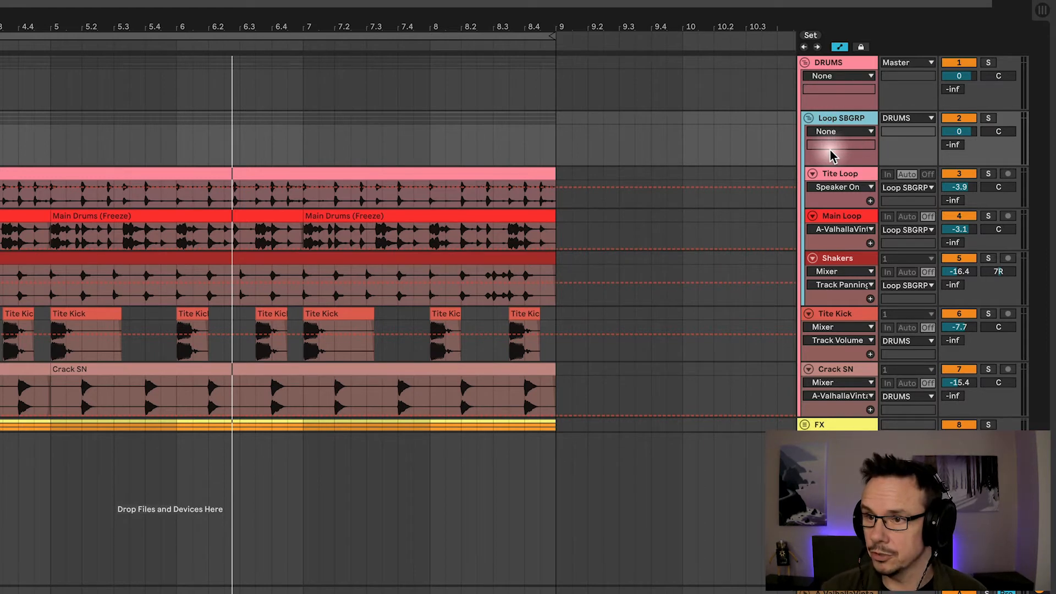
# Step: Fold and unfold the DRUMS group to review its nested structure, including the Loop SBGRP subgroup
pyautogui.click(823, 123)
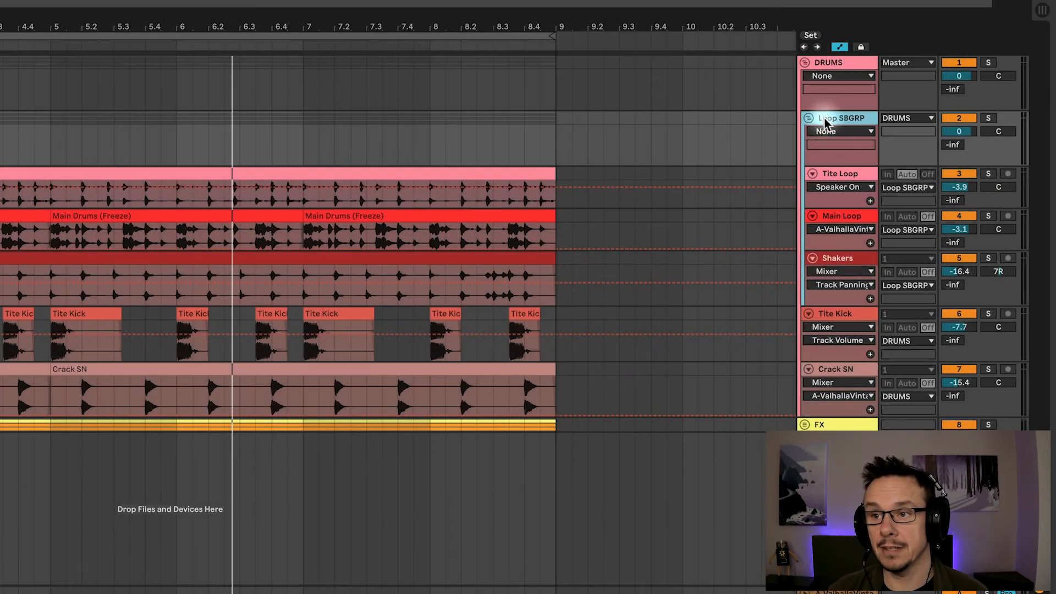
pyautogui.click(804, 62)
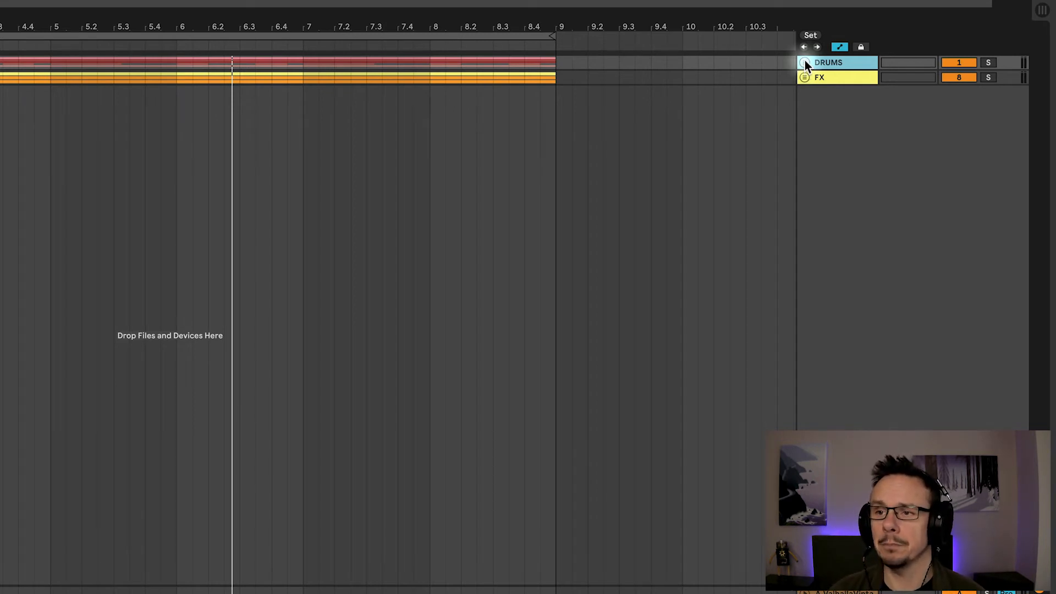
pyautogui.click(804, 62)
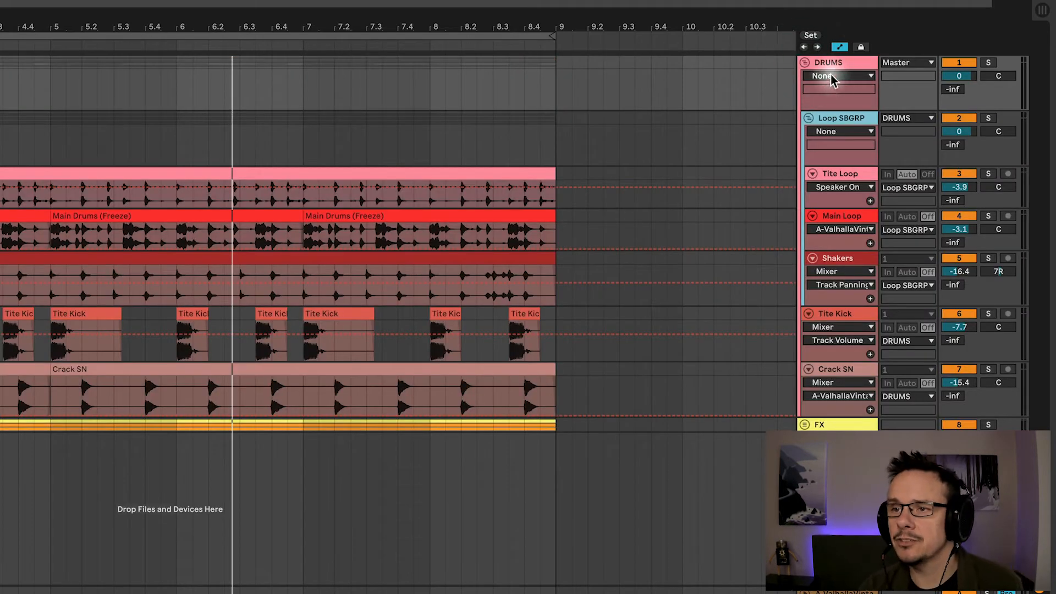
pyautogui.click(828, 62)
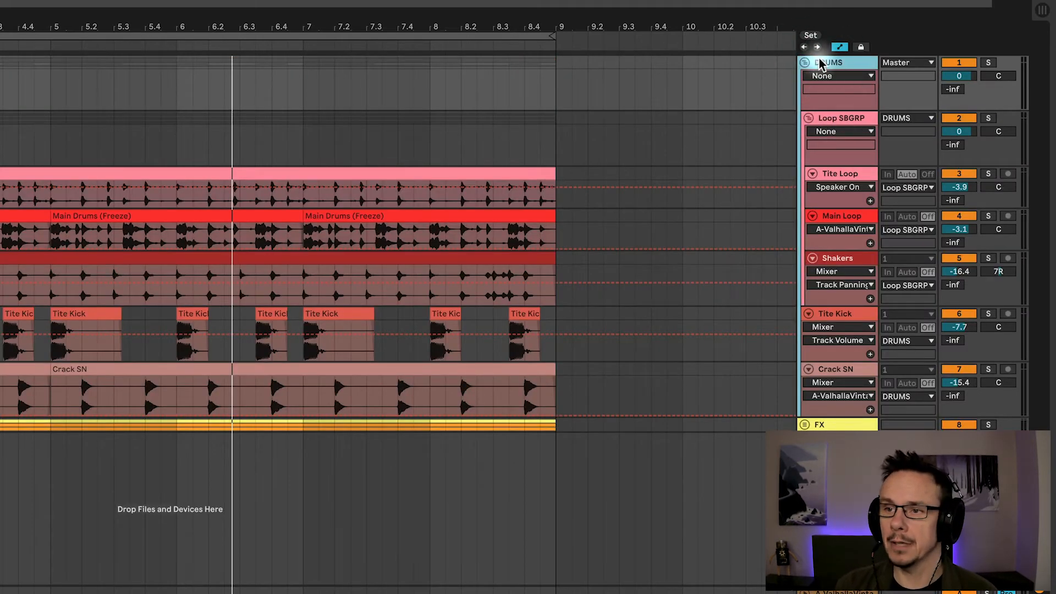
pyautogui.click(835, 120)
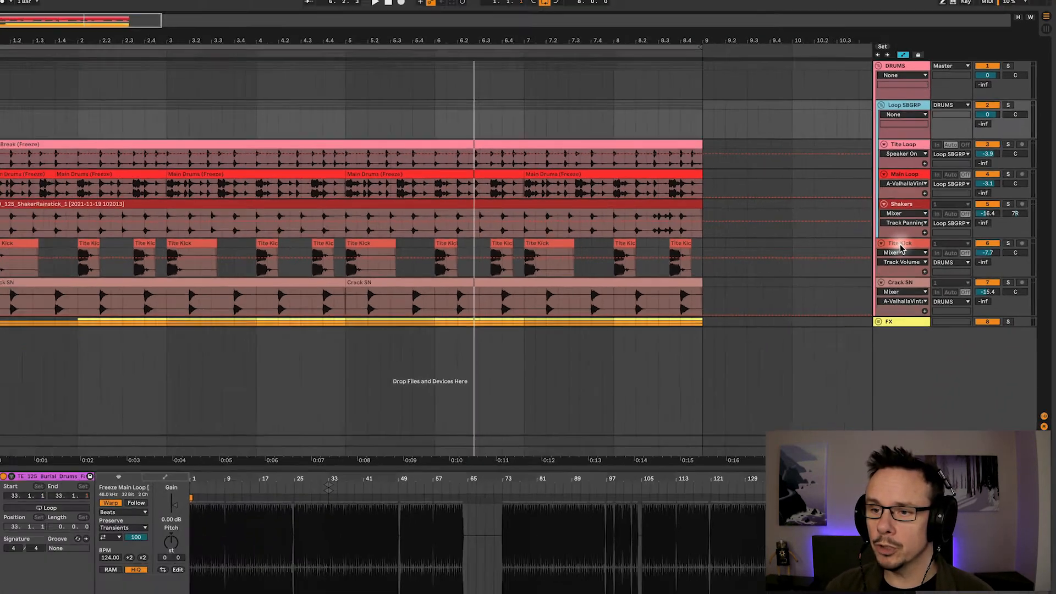
# Step: Group the Tite Kick and Crack SN tracks into a new subgroup inside DRUMS and give it a name beginning Single Drums
pyautogui.click(836, 313)
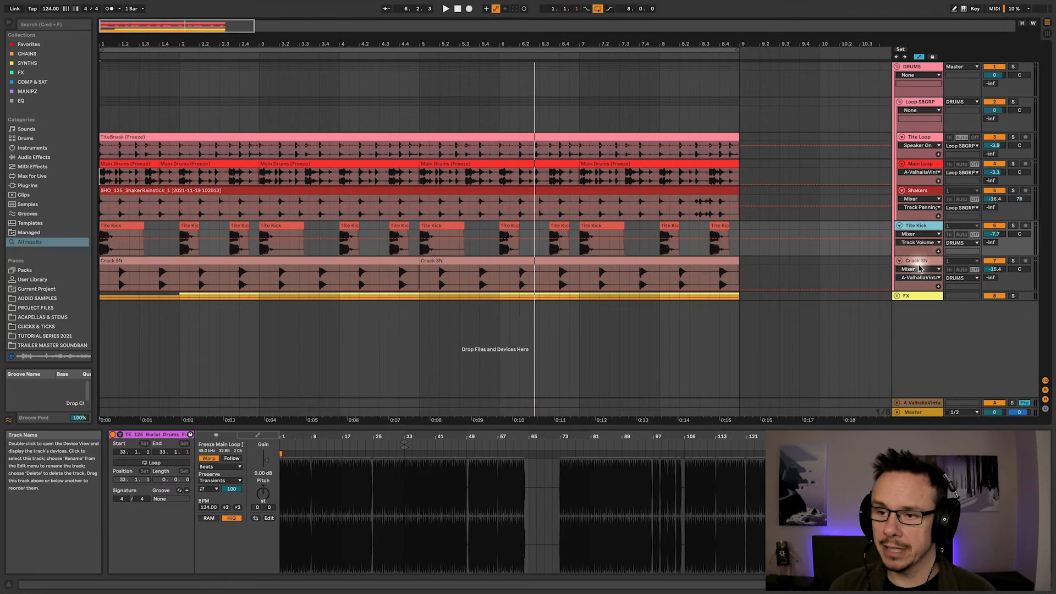
pyautogui.keyDown('shift'); pyautogui.click(917, 264); pyautogui.keyUp('shift')
pyautogui.press('super+g')
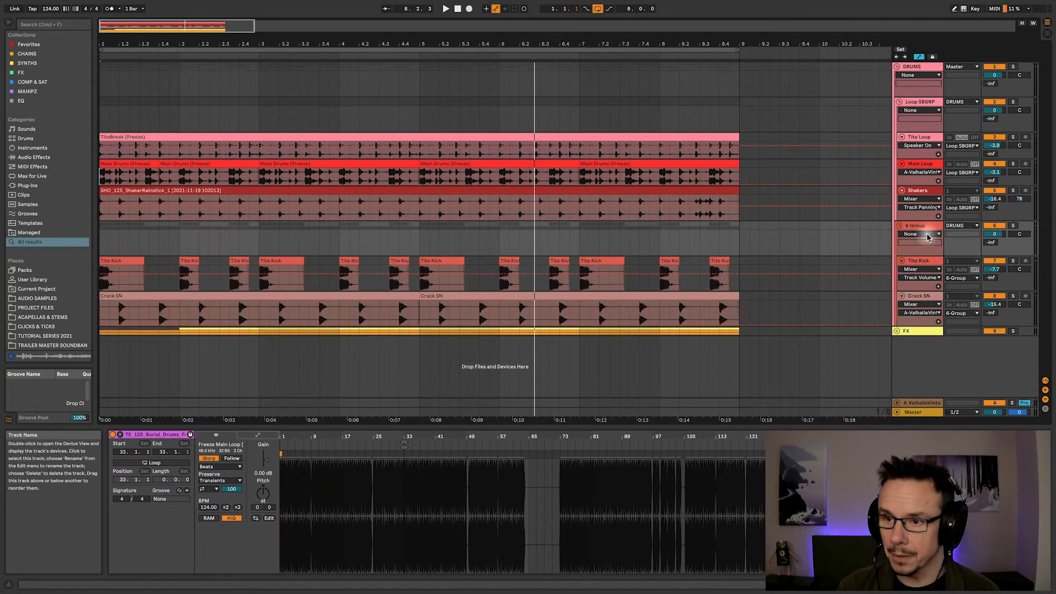
pyautogui.press('super+r')
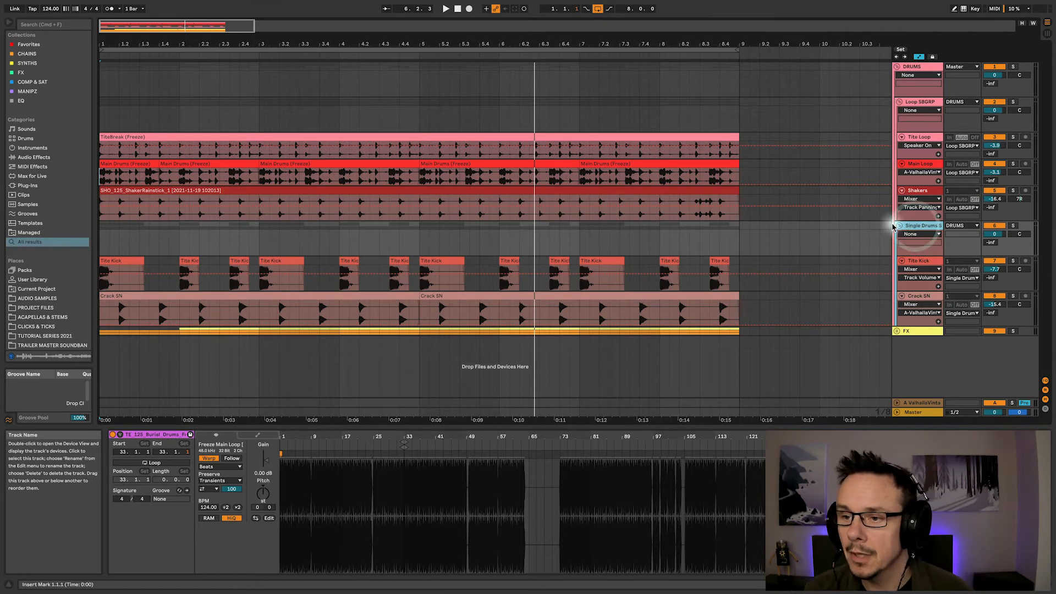
# Step: Fold and unfold the Single Drums and Loop SBGRP subgroups to review how DRUMS is organised
pyautogui.click(900, 225)
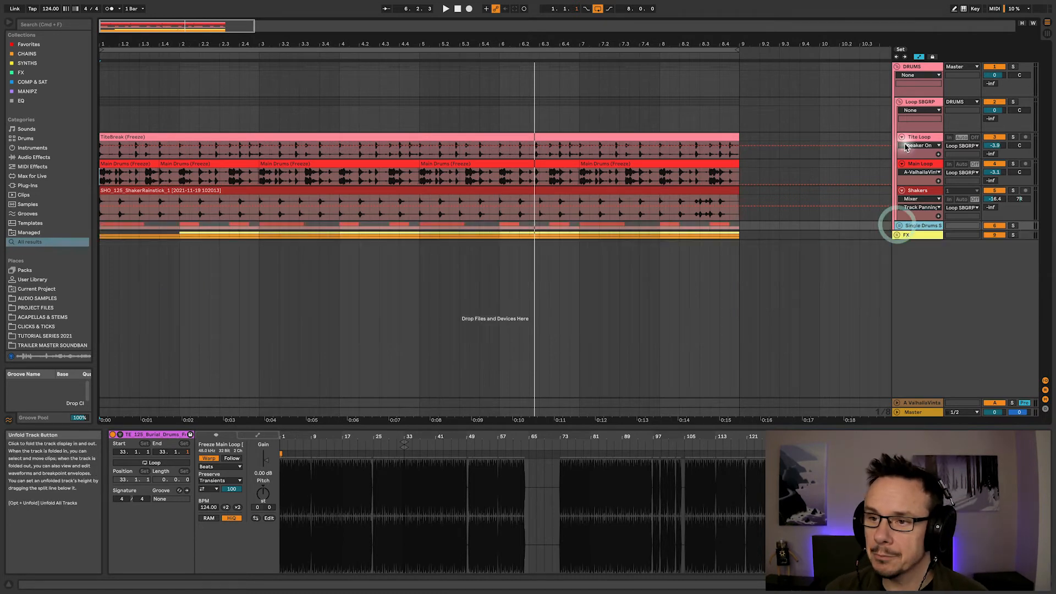
pyautogui.click(899, 102)
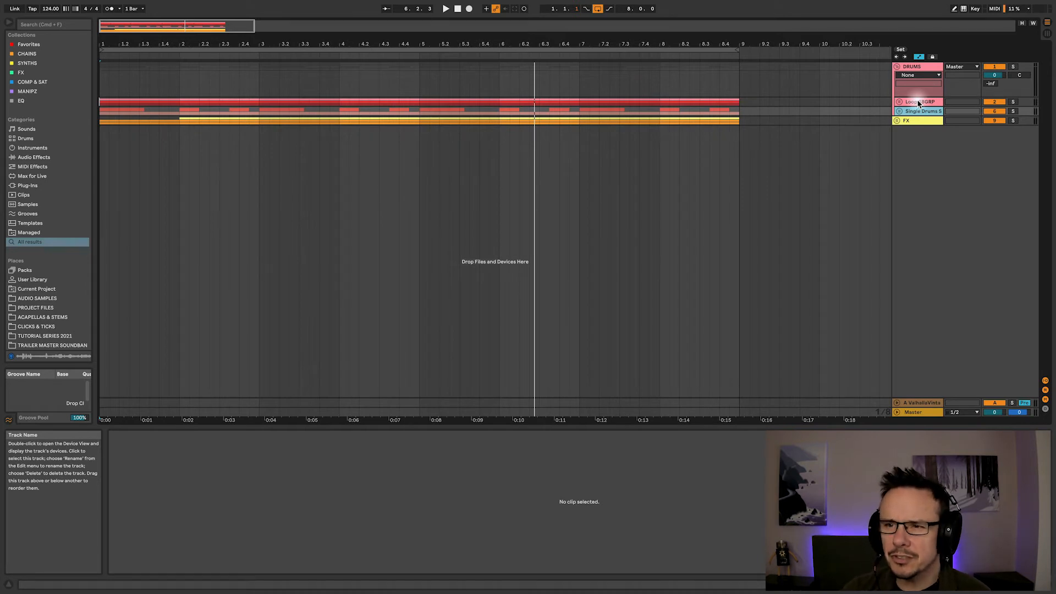
pyautogui.click(899, 111)
pyautogui.click(899, 102)
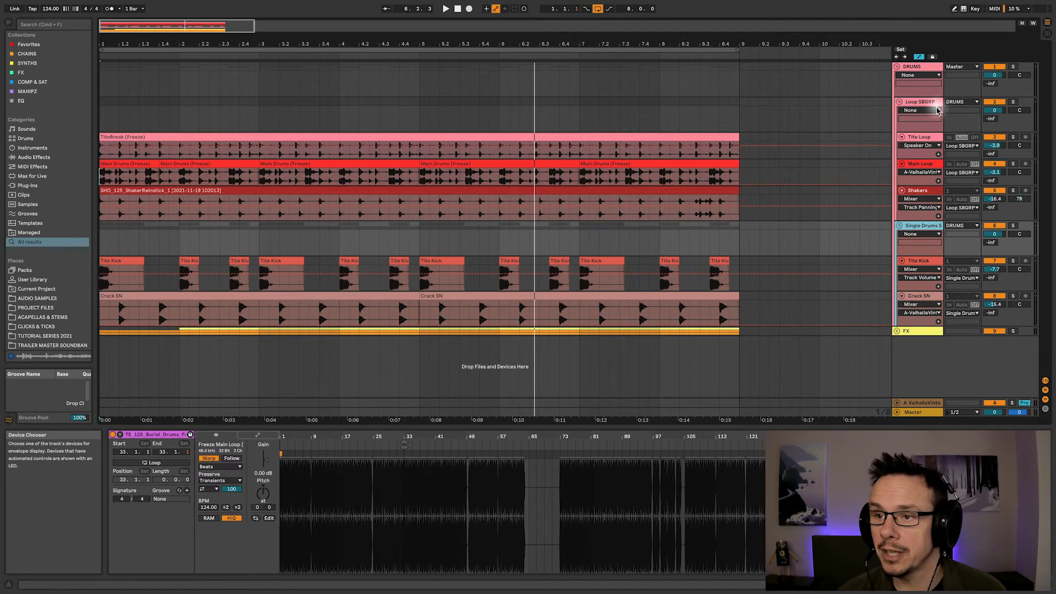
# Step: Solo the DRUMS group and play the arrangement to hear only the drums
pyautogui.click(921, 66)
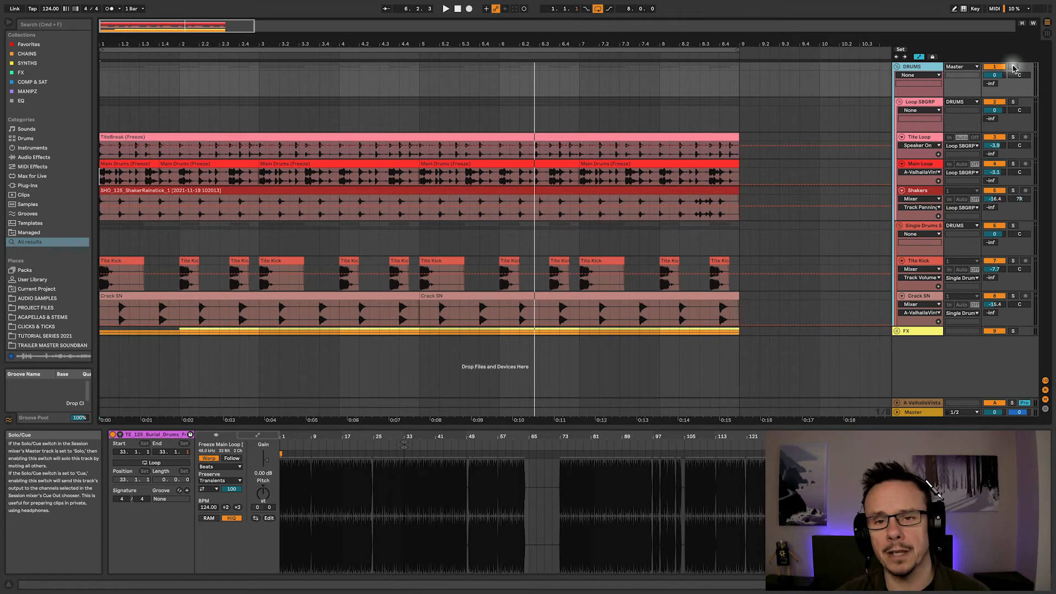
pyautogui.click(1014, 67)
pyautogui.press('space')
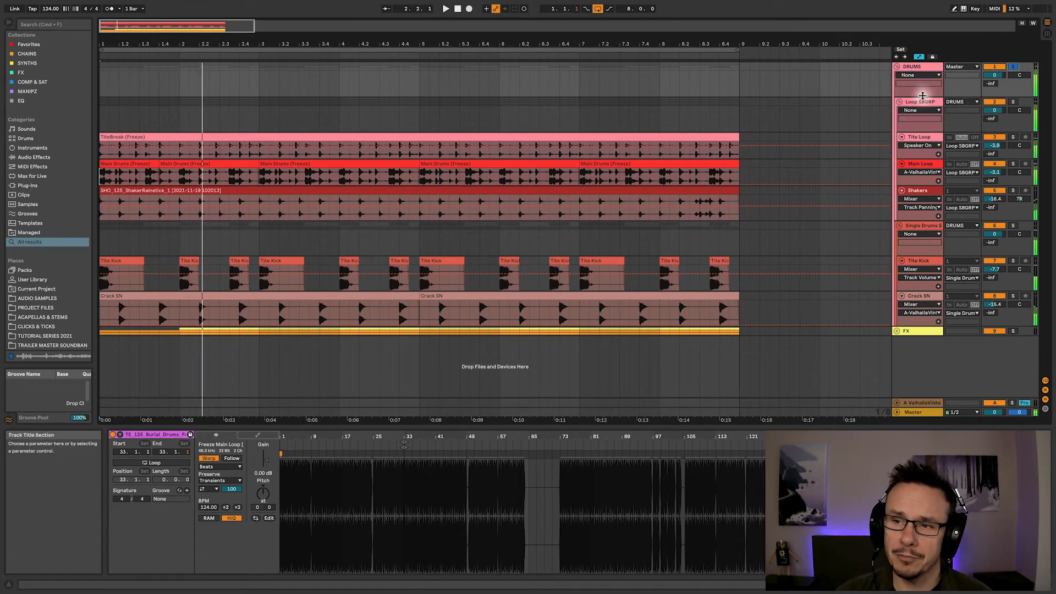
# Step: Audition the Loop SBGRP level by lowering its volume to -4.0 dB, playing, and bringing it back to 0 dB
pyautogui.click(923, 107)
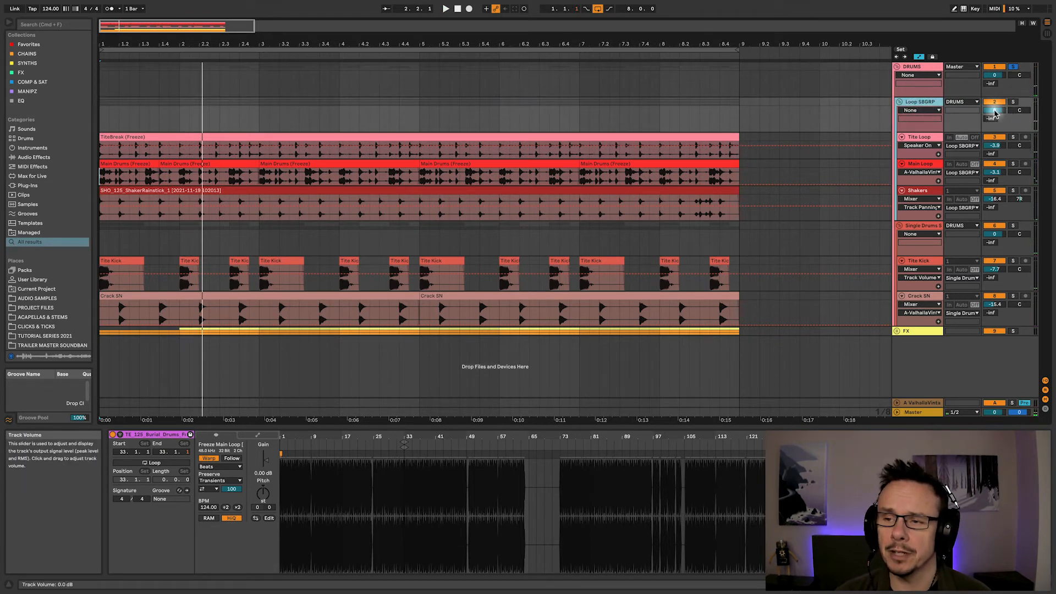
pyautogui.moveTo(994, 114); pyautogui.dragTo(994, 118)
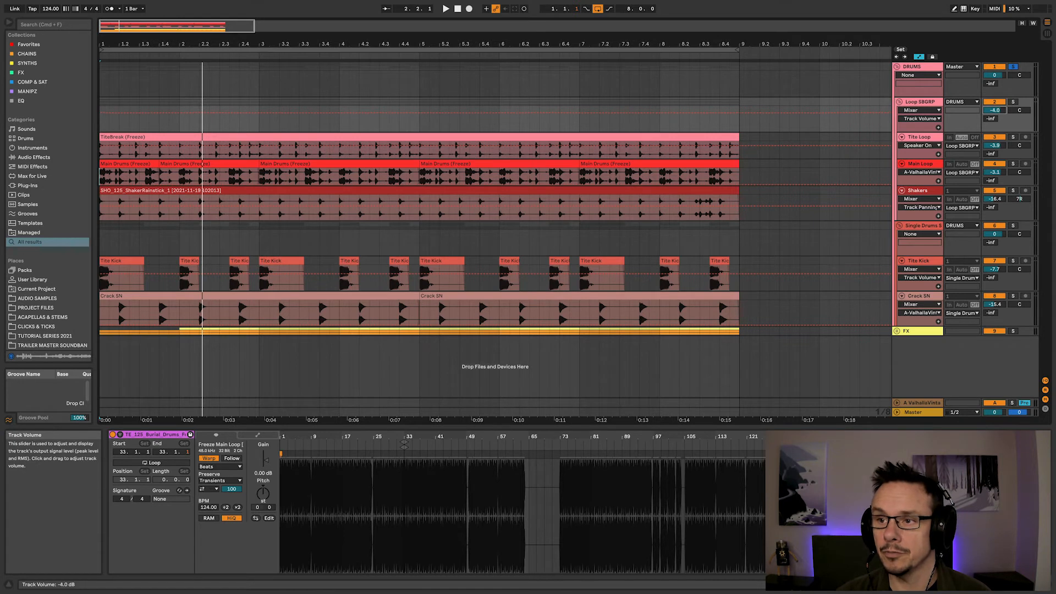
pyautogui.press('space')
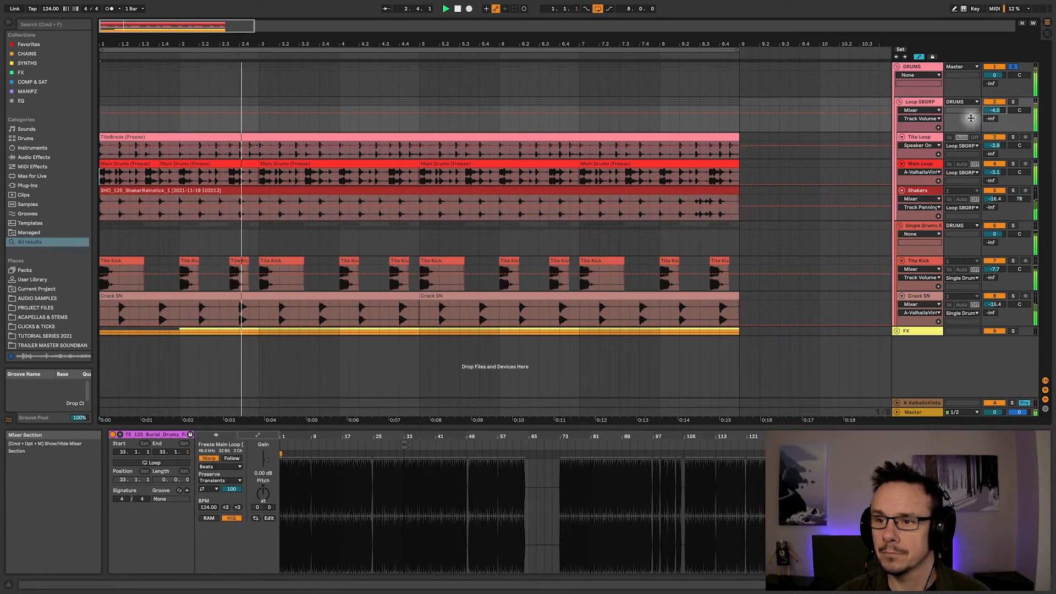
pyautogui.moveTo(999, 112); pyautogui.dragTo(1000, 98)
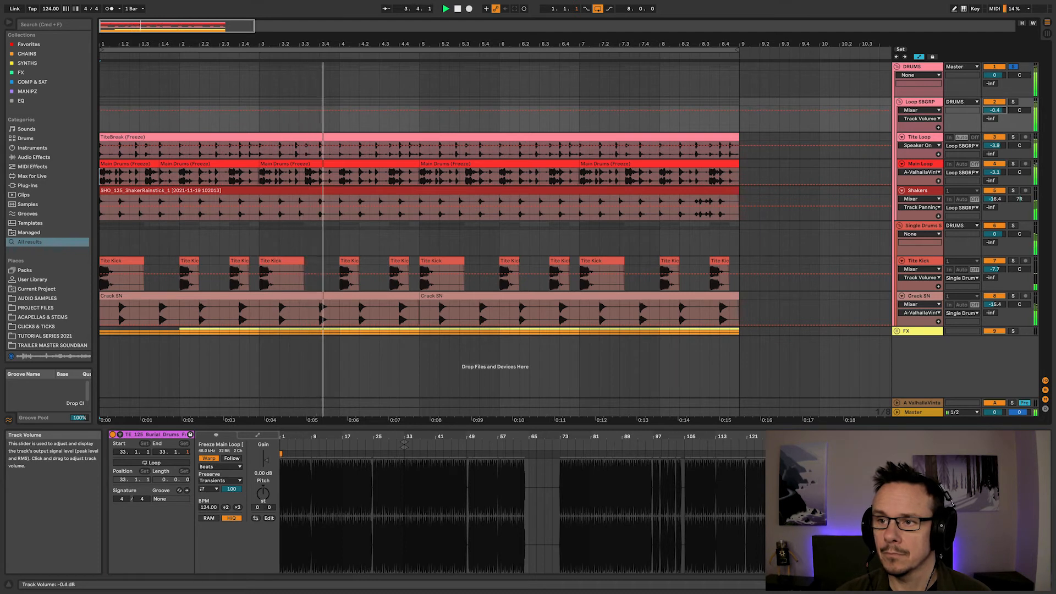
pyautogui.press('space')
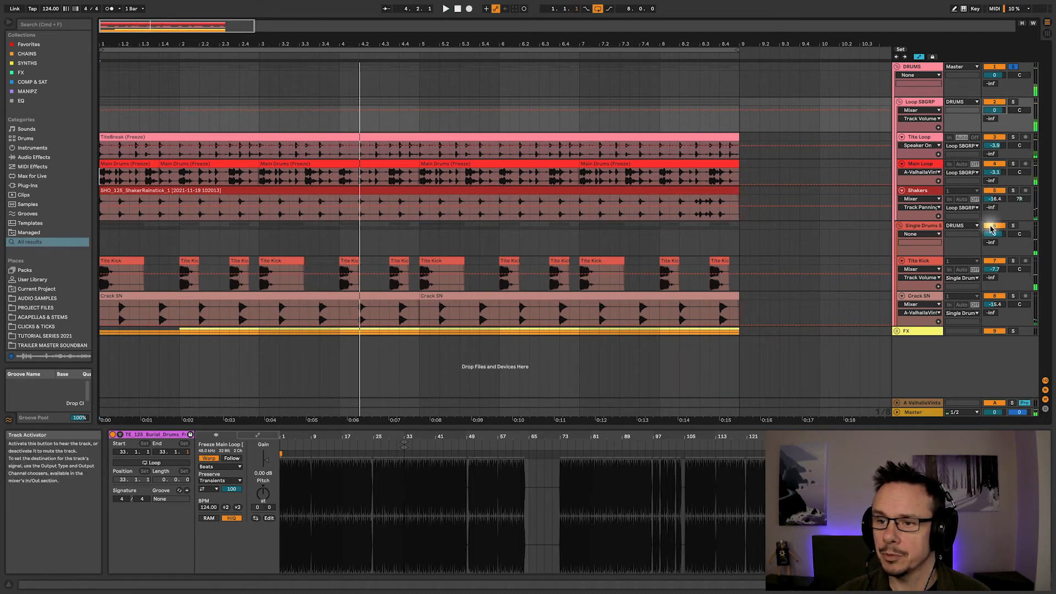
# Step: Try the Single Drums subgroup's volume at -8.0 dB during playback, toggle its activator, and set its volume to -1.6 dB
pyautogui.press('space')
pyautogui.moveTo(996, 236); pyautogui.dragTo(996, 258)
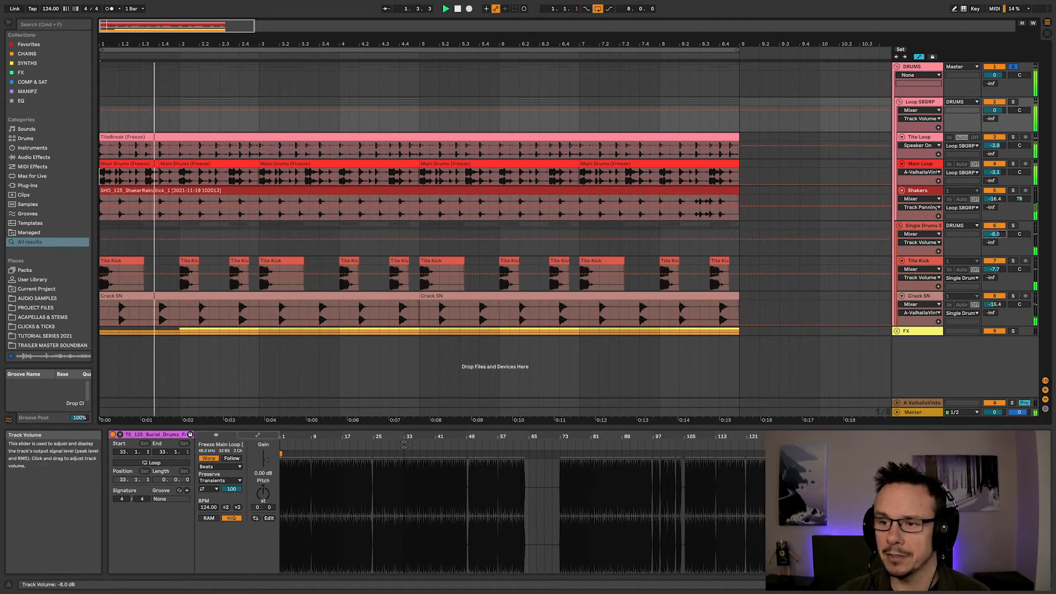
pyautogui.moveTo(994, 233); pyautogui.dragTo(994, 219)
pyautogui.click(993, 225)
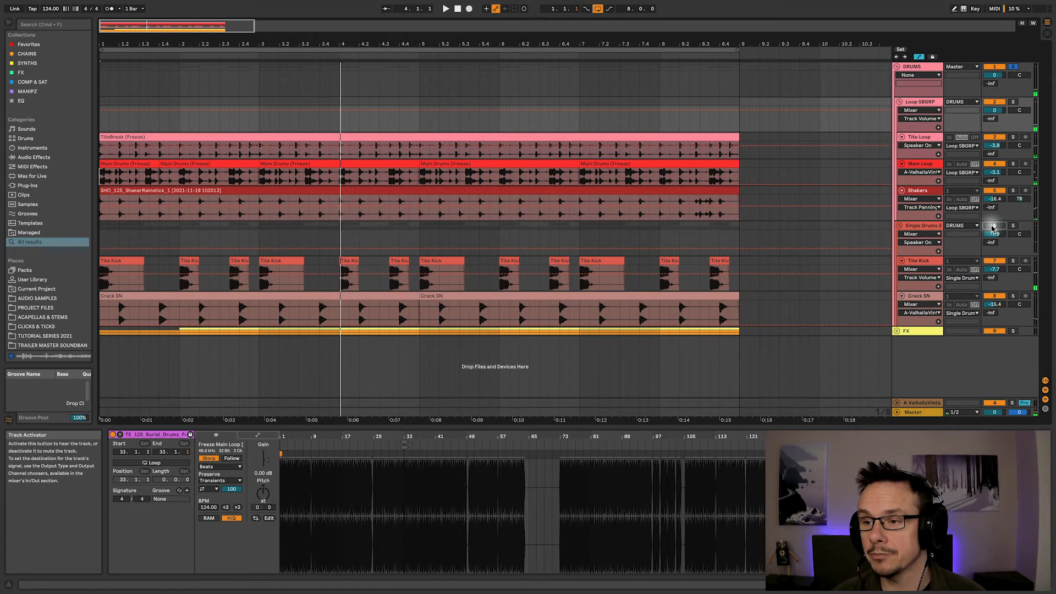
pyautogui.click(993, 226)
pyautogui.moveTo(994, 233); pyautogui.dragTo(994, 220)
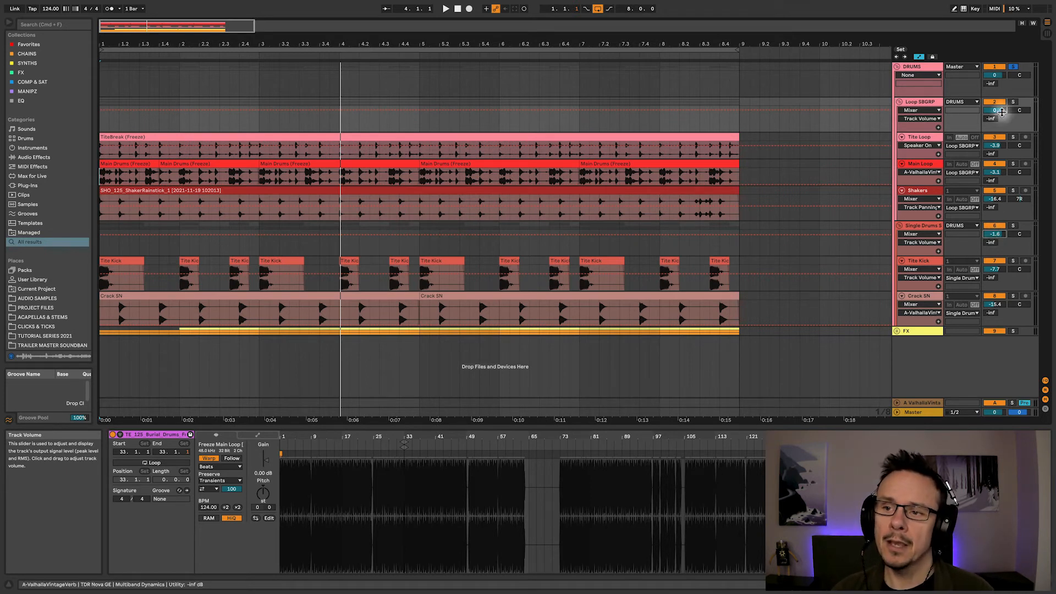
# Step: Fold the DRUMS group, turn off its solo, and unfold it again
pyautogui.click(902, 68)
pyautogui.click(897, 67)
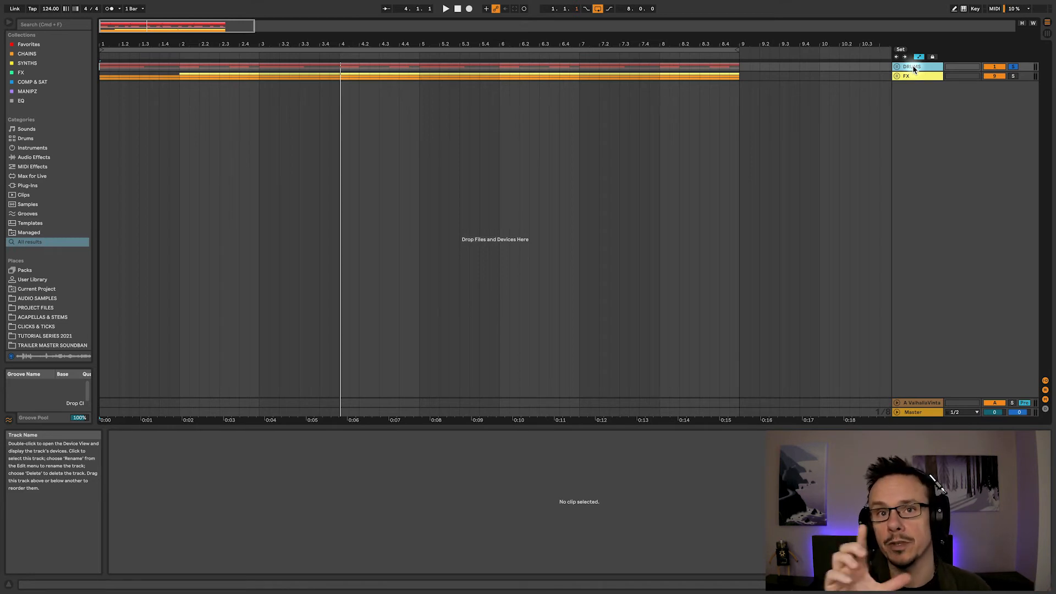
pyautogui.click(1014, 66)
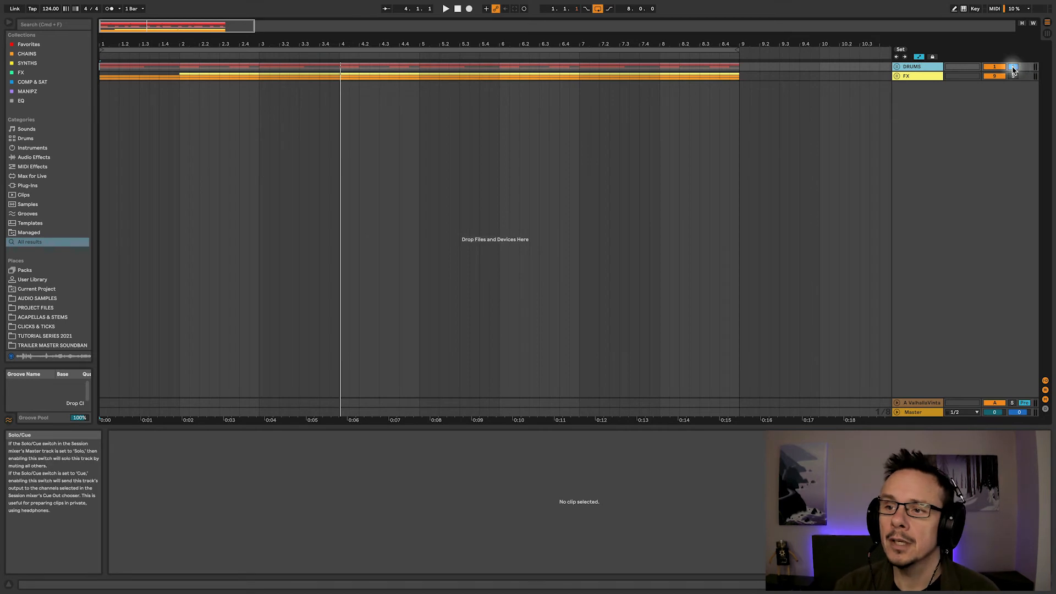
pyautogui.click(897, 66)
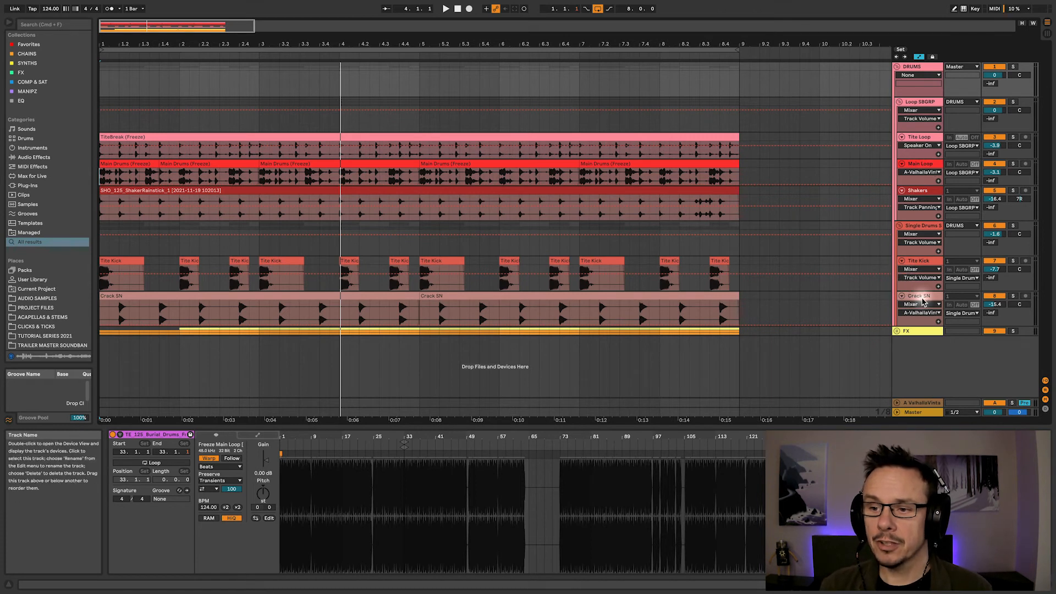
# Step: Colour the Tite Loop, Main Loop and Shakers tracks the same salmon red
pyautogui.click(916, 68)
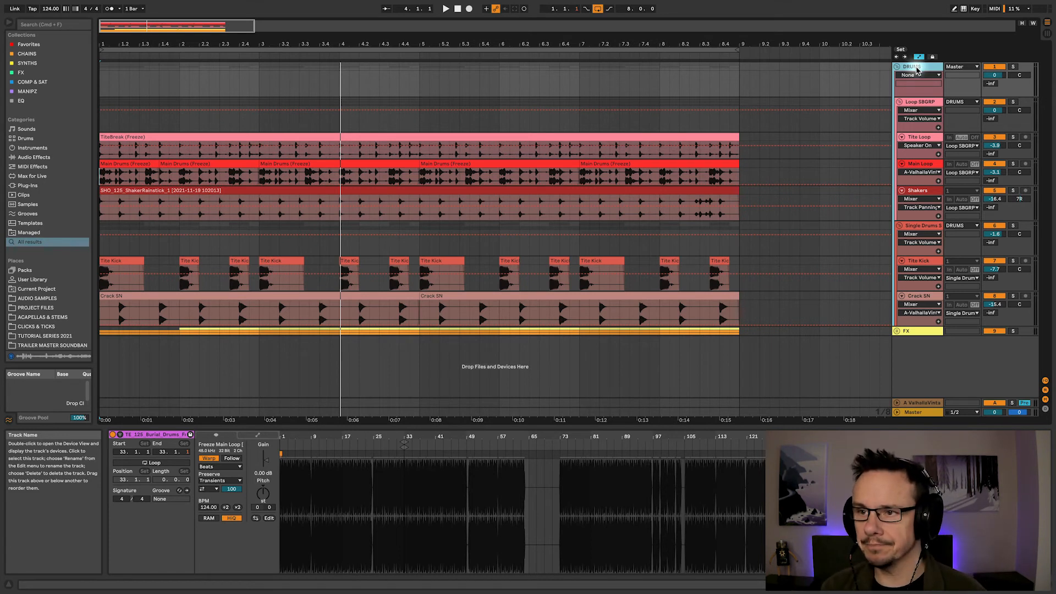
pyautogui.click(913, 137)
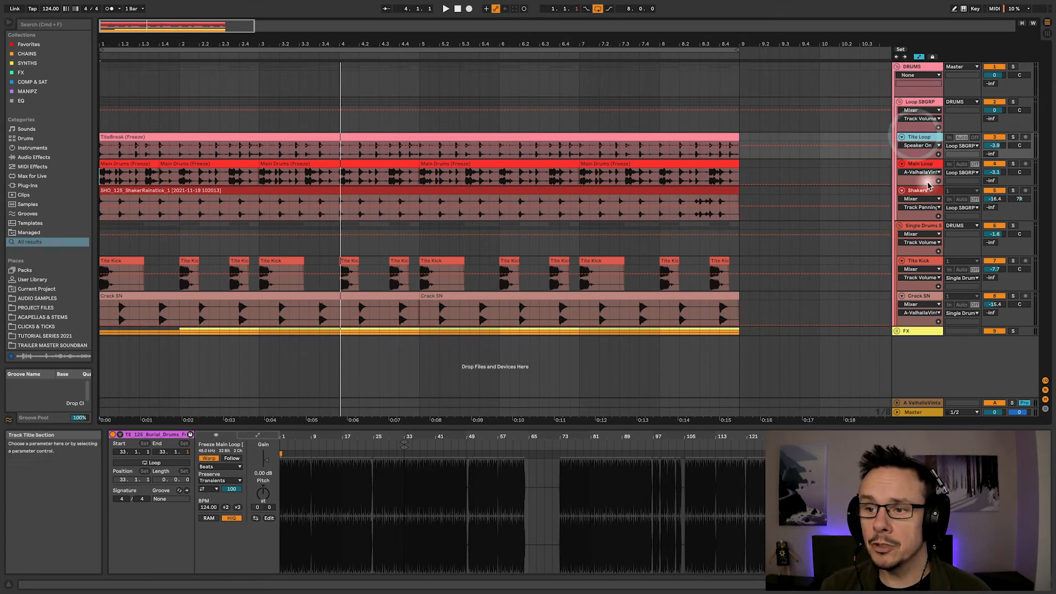
pyautogui.keyDown('shift'); pyautogui.click(917, 191); pyautogui.keyUp('shift')
pyautogui.rightClick(917, 141)
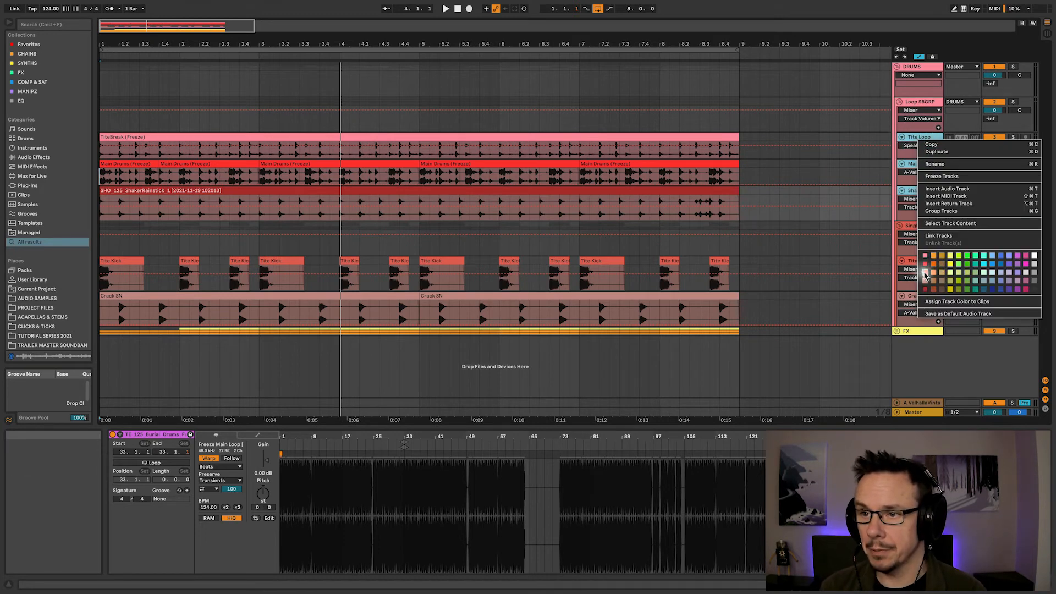
pyautogui.click(925, 273)
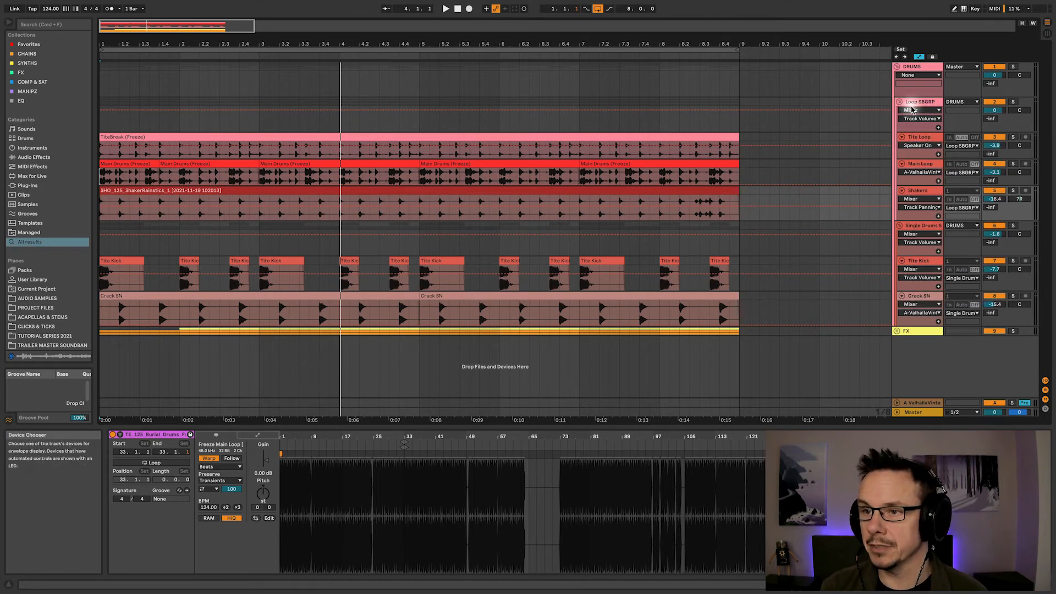
# Step: Try a muted brownish pink as the Loop SBGRP track colour
pyautogui.click(913, 103)
pyautogui.rightClick(913, 102)
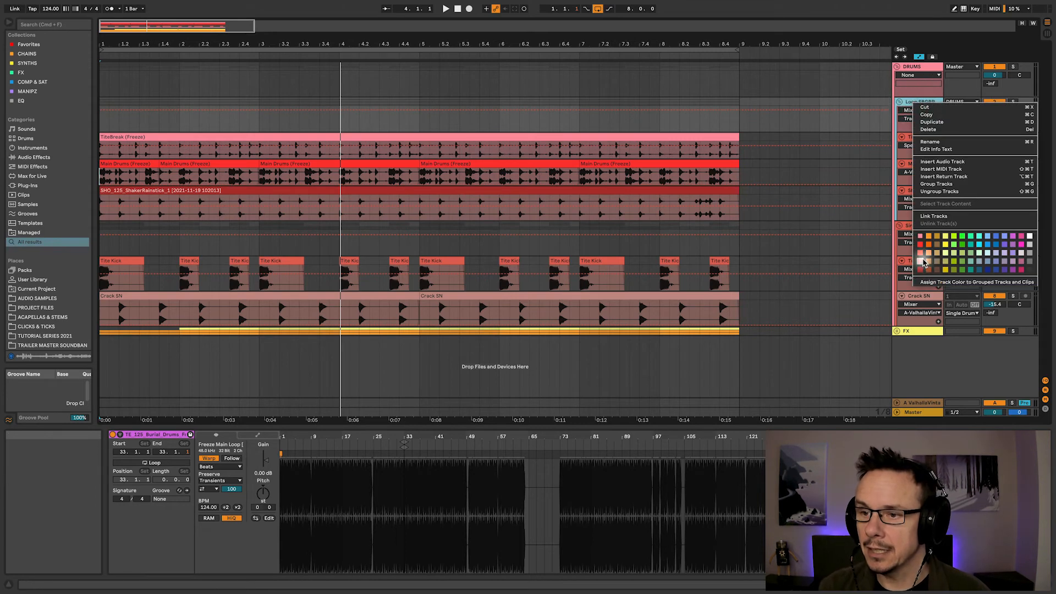
pyautogui.click(922, 262)
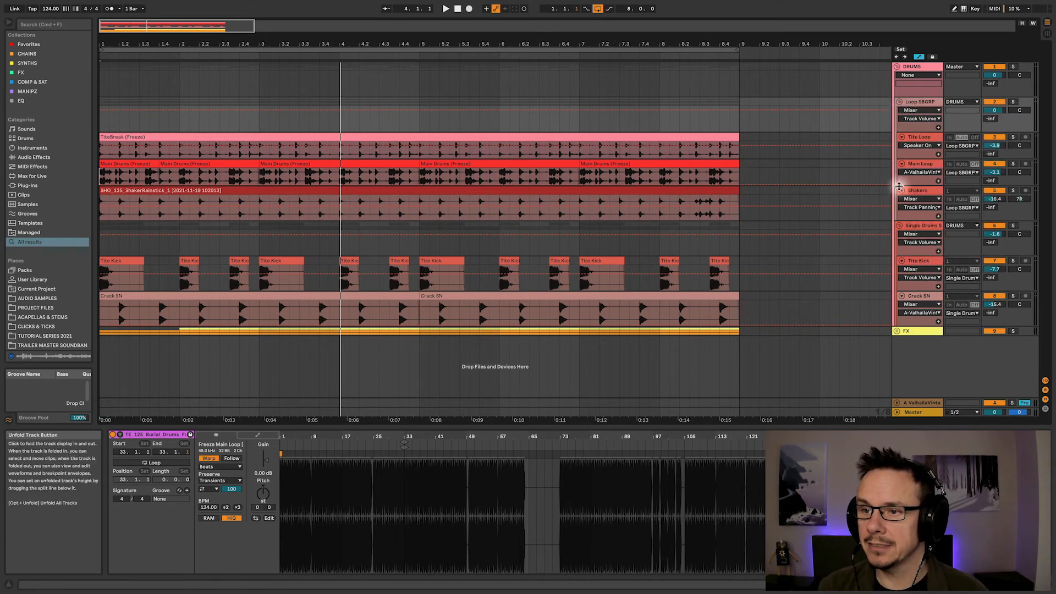
# Step: Colour the Loop SBGRP track salmon red to match the three tracks inside it
pyautogui.click(919, 104)
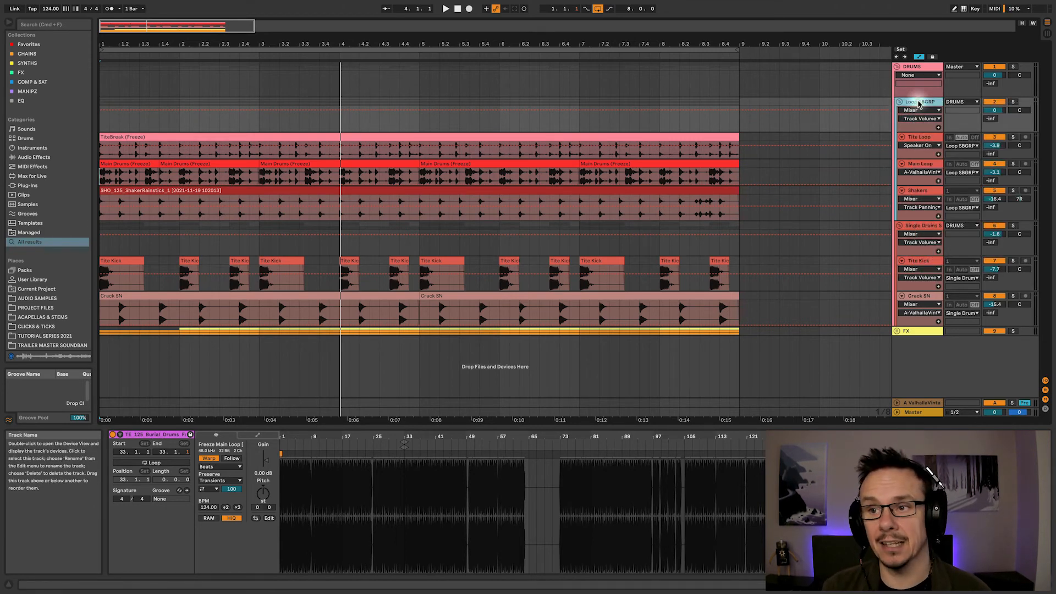
pyautogui.rightClick(919, 104)
pyautogui.click(927, 254)
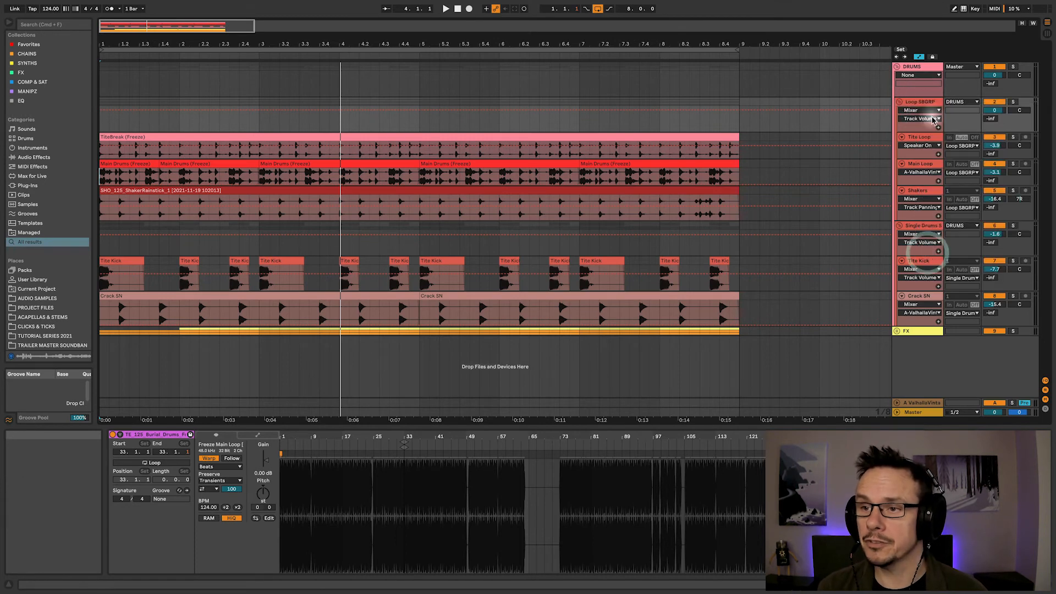
# Step: Fold Loop SBGRP and colour the Single Drums subgroup with its Tite Kick and Crack SN tracks dark red
pyautogui.click(900, 102)
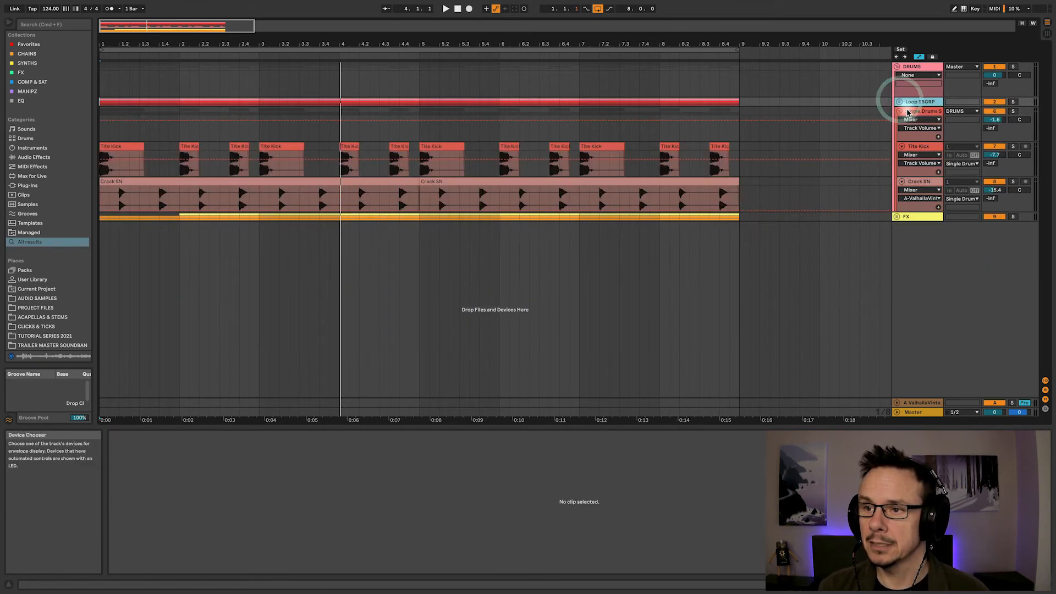
pyautogui.click(908, 111)
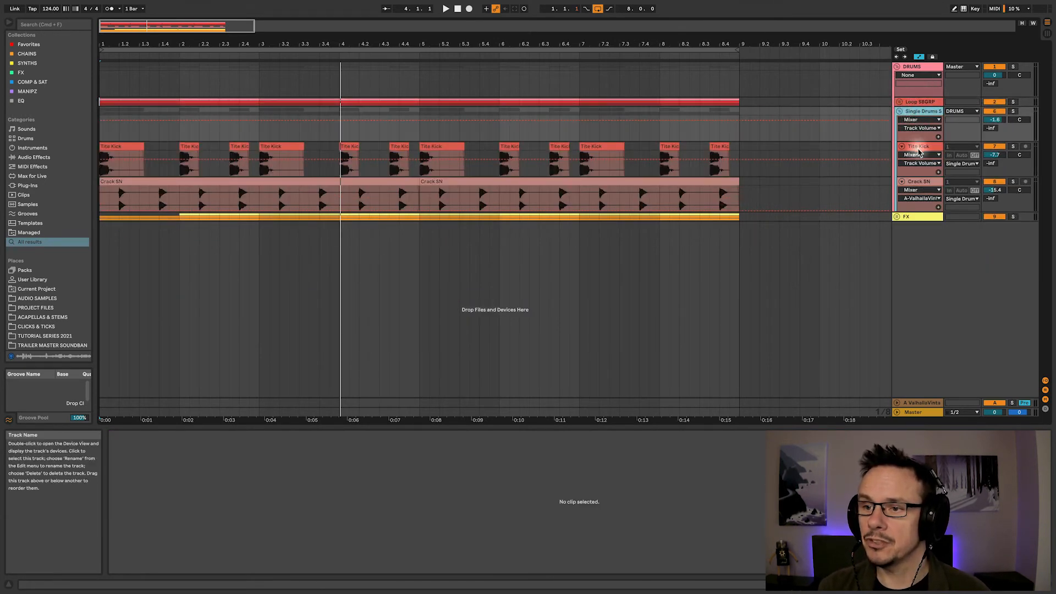
pyautogui.keyDown('shift'); pyautogui.click(914, 184); pyautogui.keyUp('shift')
pyautogui.rightClick(918, 115)
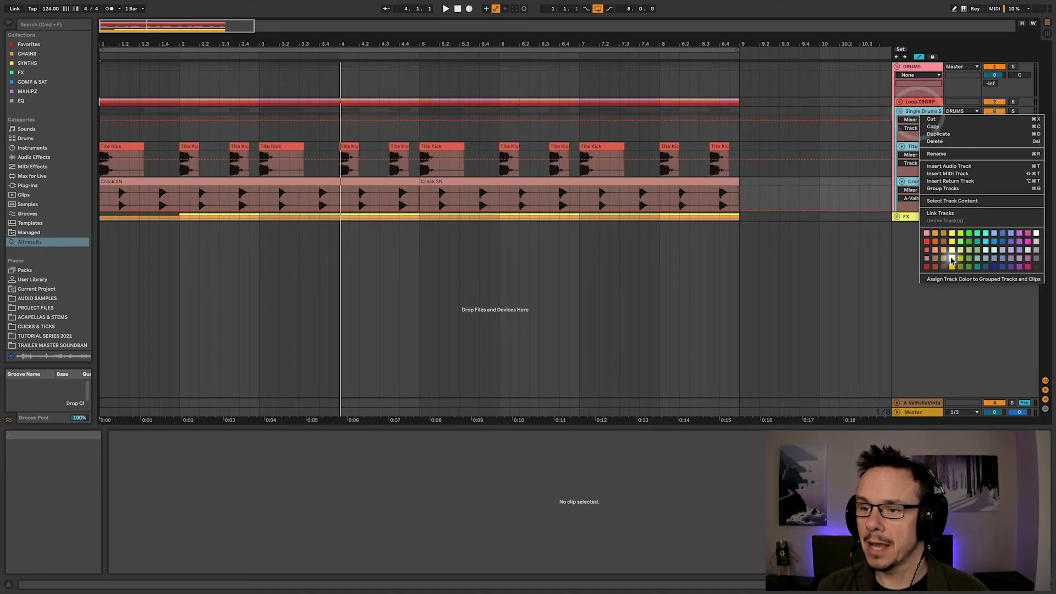
pyautogui.click(927, 266)
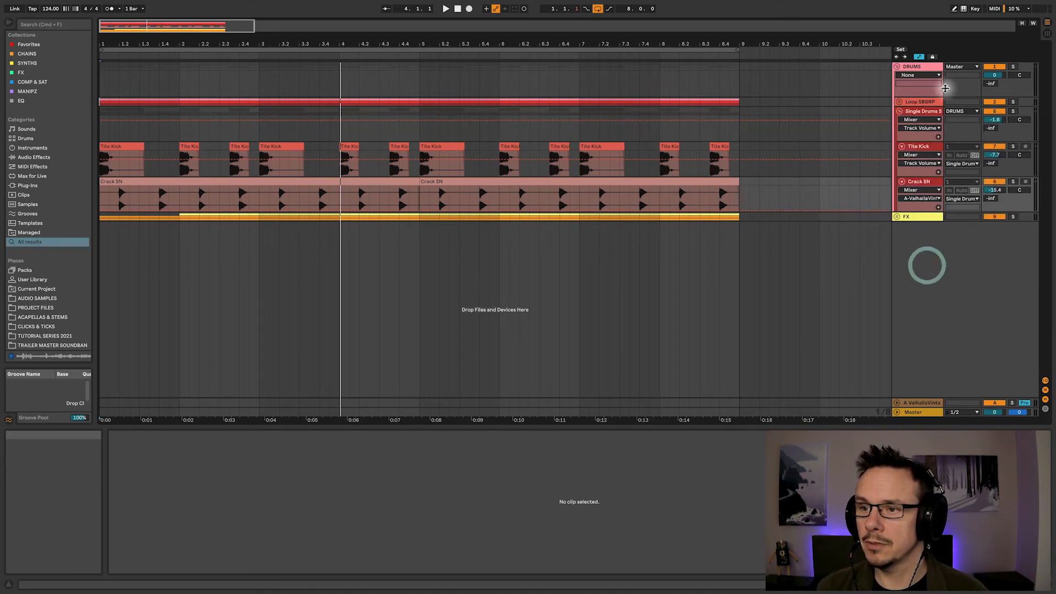
# Step: Fold the Single Drums subgroup and unfold Loop SBGRP to review the colour-coded tracks inside it
pyautogui.click(900, 111)
pyautogui.click(910, 103)
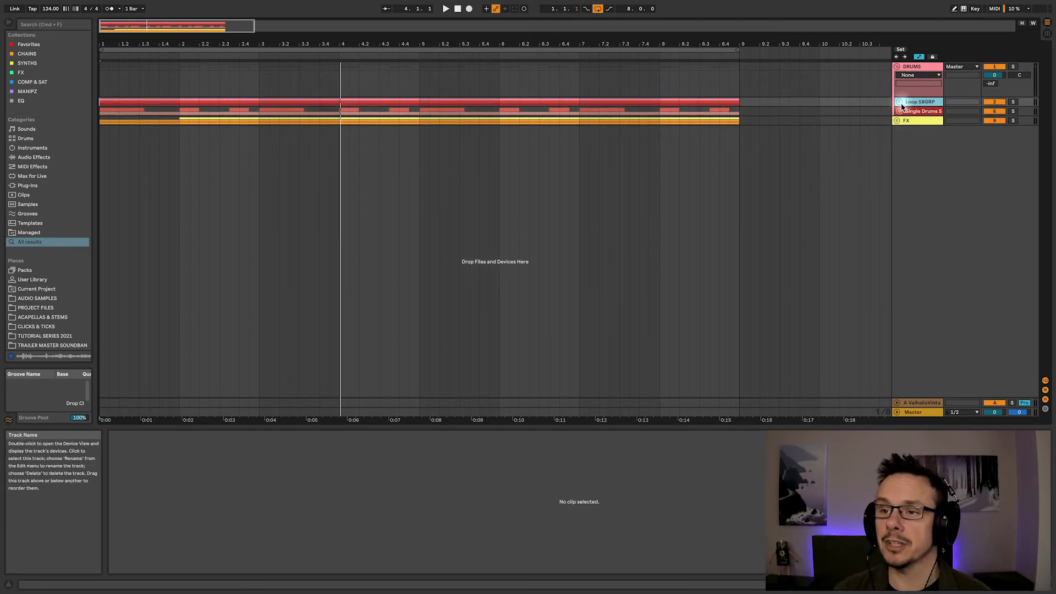
pyautogui.click(899, 102)
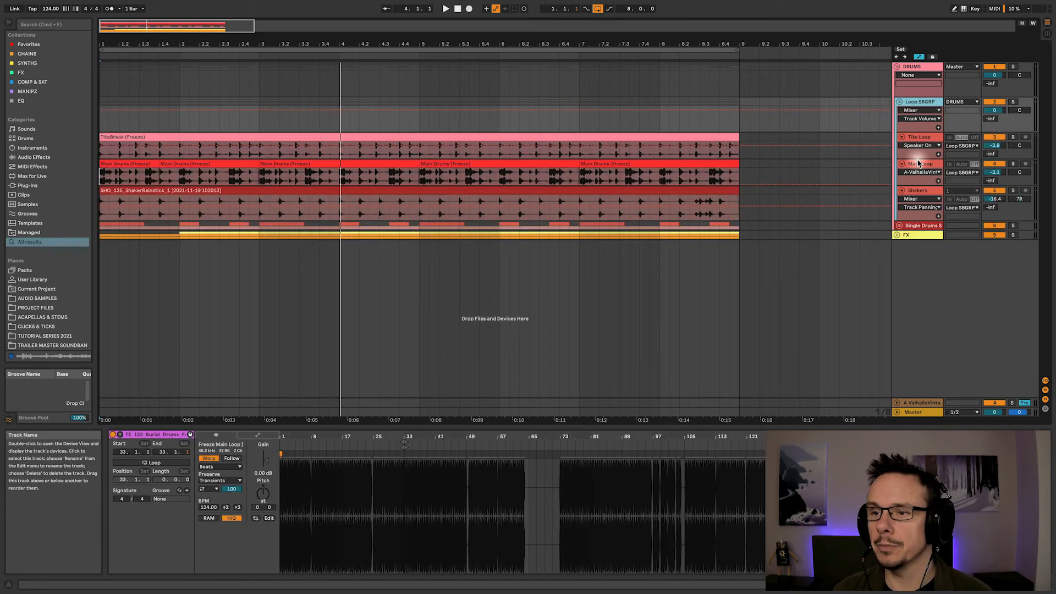
pyautogui.click(917, 190)
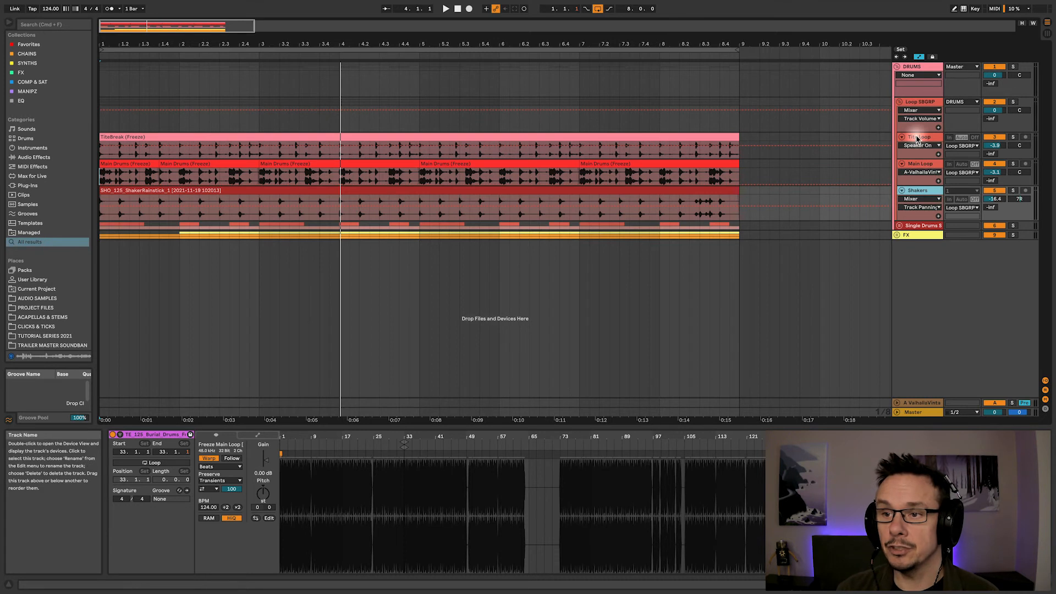
pyautogui.click(798, 164)
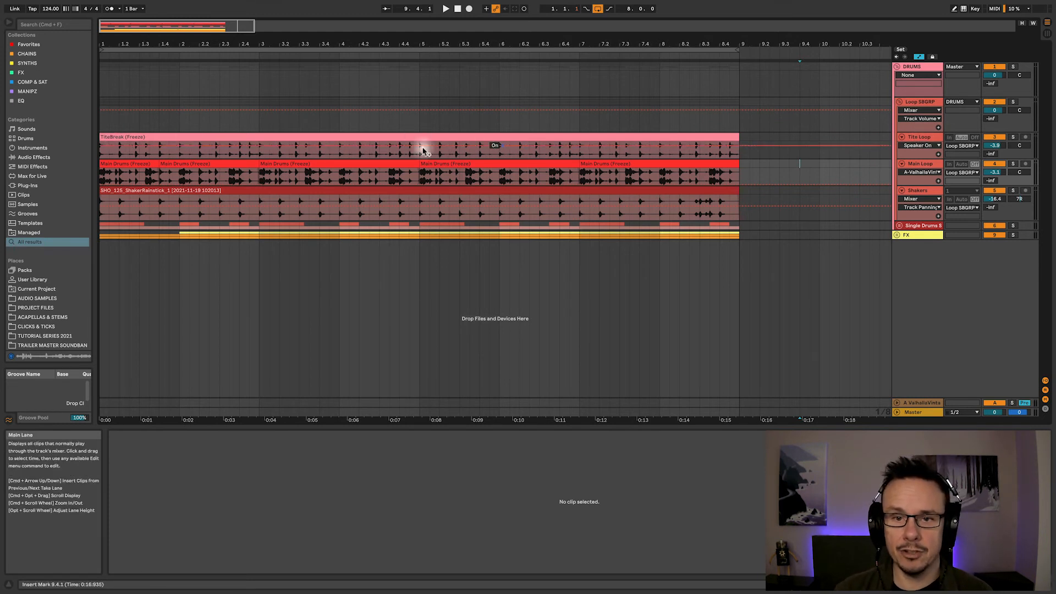
# Step: Colour all clips on the Tite Loop, Main Loop and Shakers tracks salmon red like their subgroup, and fold Loop SBGRP
pyautogui.click(725, 191)
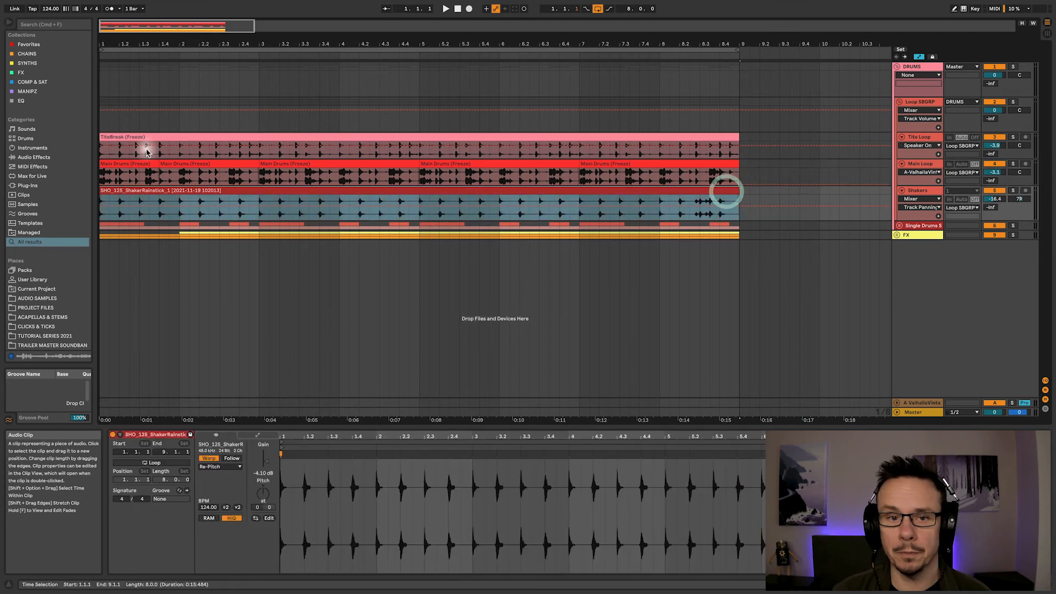
pyautogui.keyDown('shift'); pyautogui.click(107, 136); pyautogui.keyUp('shift')
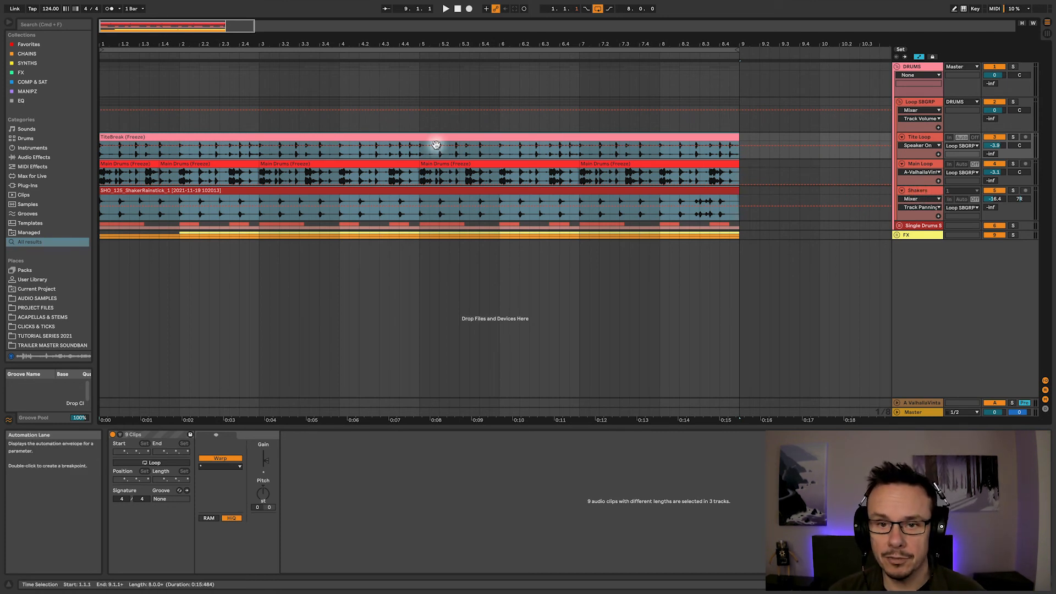
pyautogui.rightClick(519, 141)
pyautogui.rightClick(495, 139)
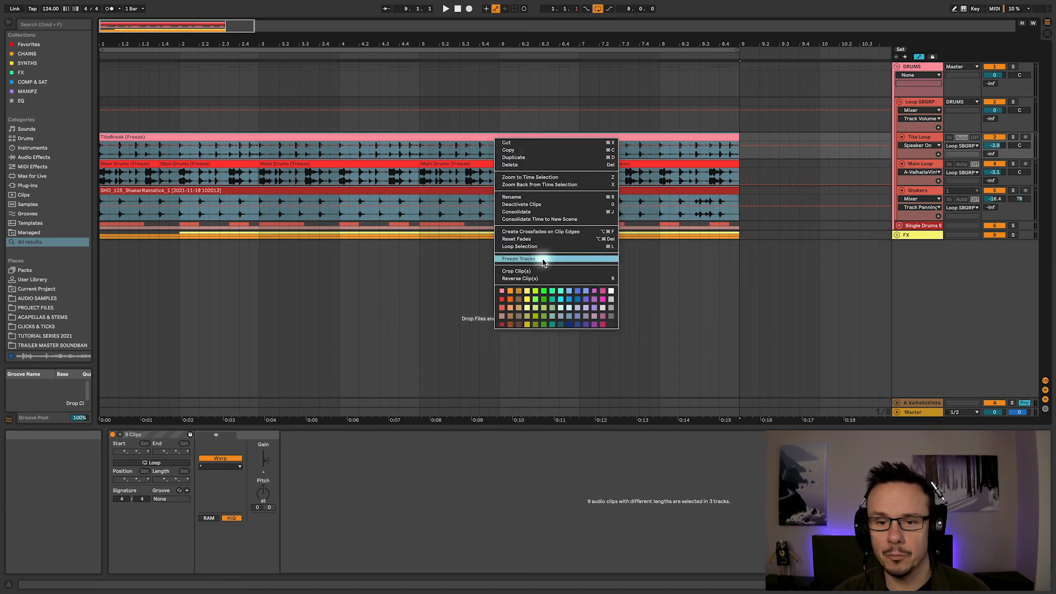
pyautogui.click(501, 309)
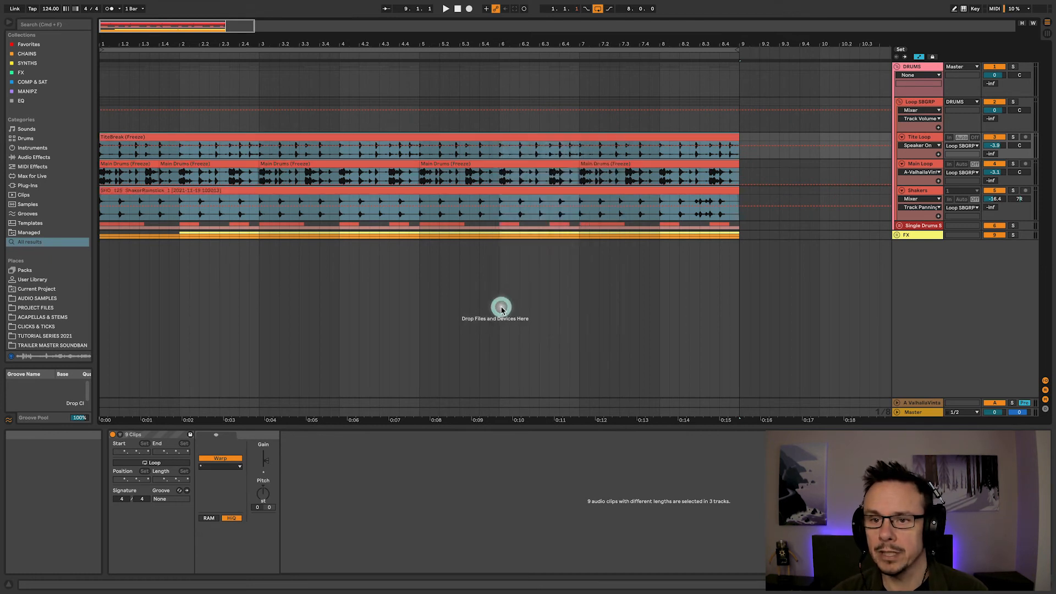
pyautogui.click(899, 102)
# Step: Solo the DRUMS group and audition it in playback while trying its ValhallaVintageVerb send, and stop playback
pyautogui.click(914, 68)
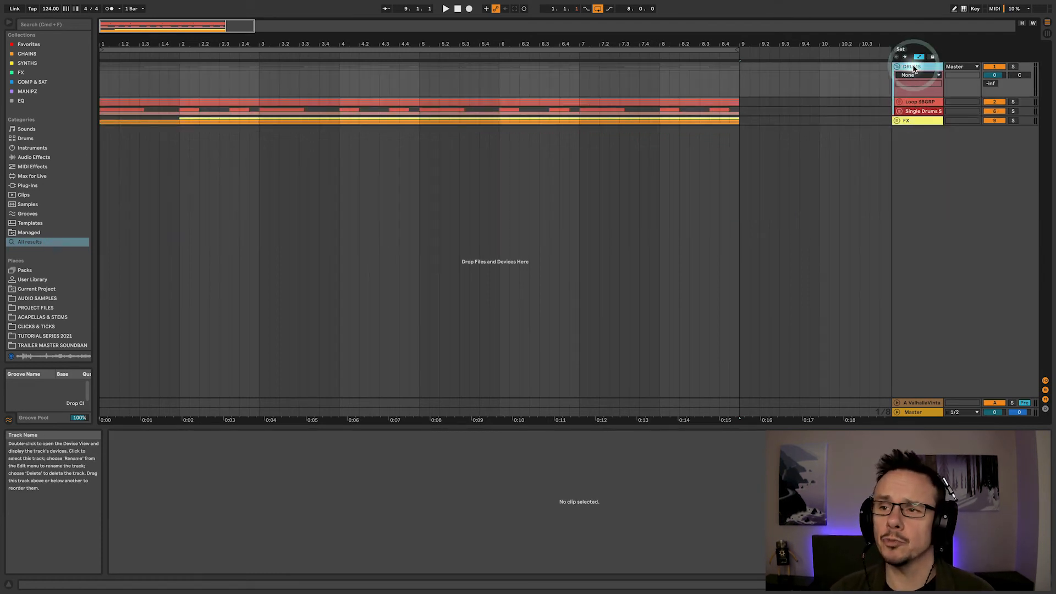
pyautogui.click(911, 66)
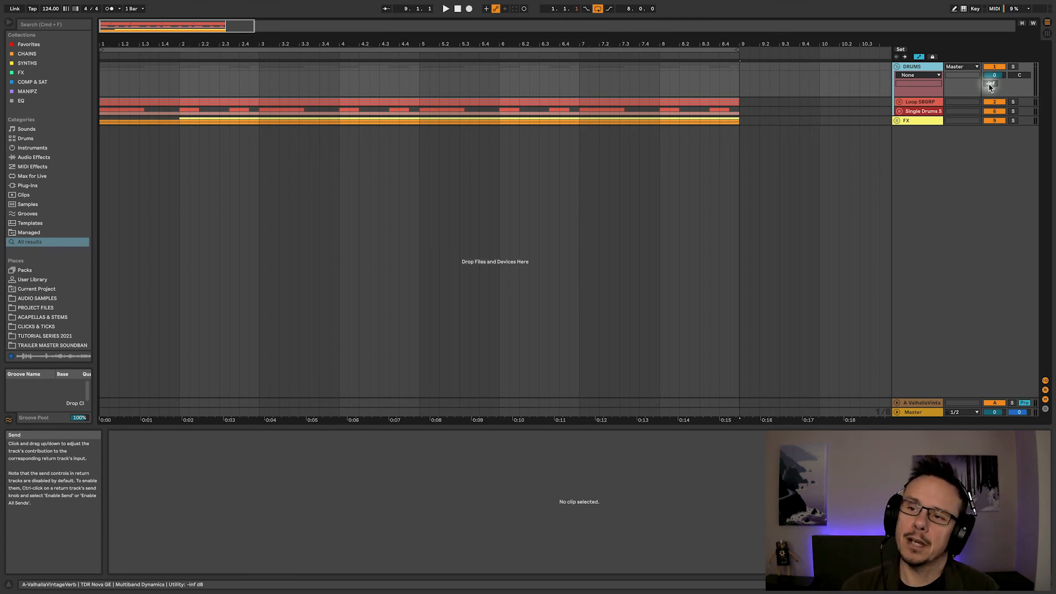
pyautogui.click(1013, 66)
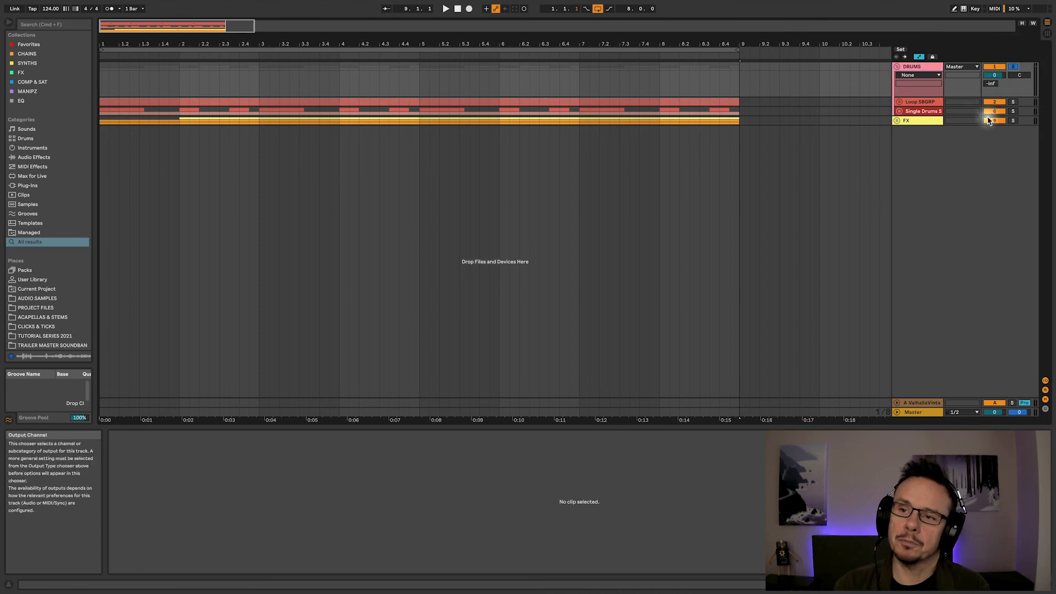
pyautogui.press('space')
pyautogui.moveTo(991, 85)
pyautogui.mouseDown()
pyautogui.moveTo(990, 43)
pyautogui.moveTo(991, 84)
pyautogui.mouseUp()
pyautogui.press('space')
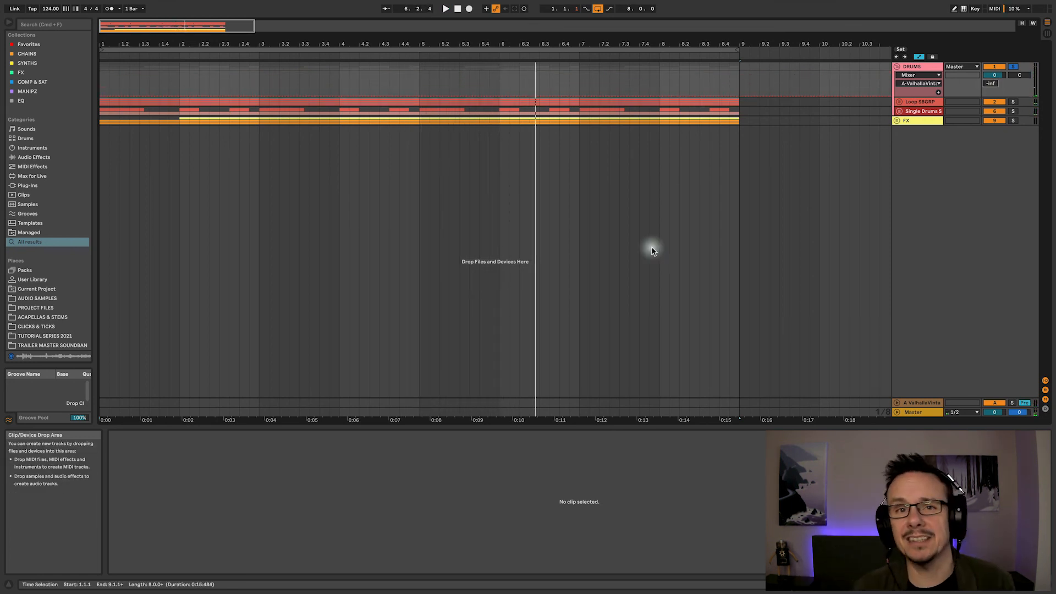